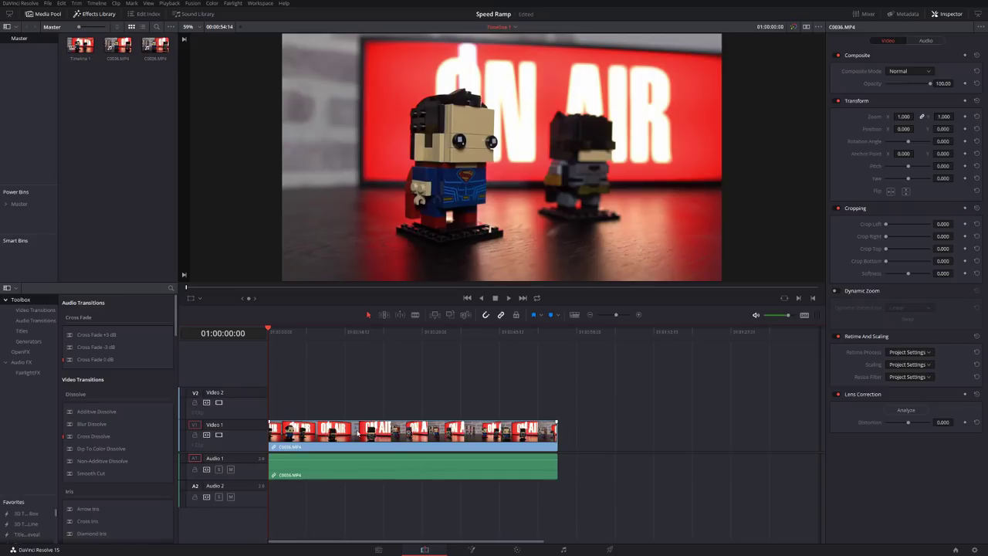
- Preview the clip from around 01:00:15, then park the playhead at 01:00:09:22
left_click(352, 332)
key("space")
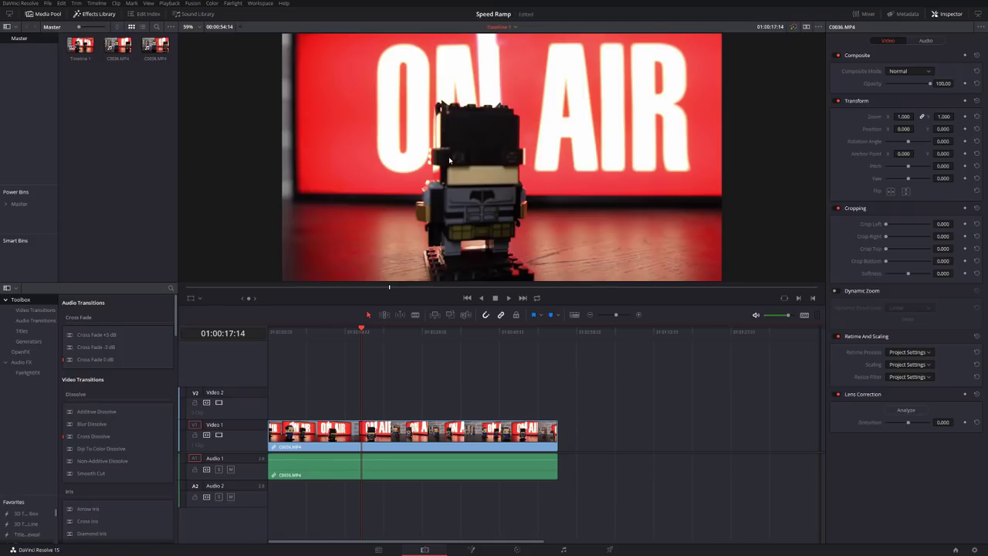
left_click(320, 337)
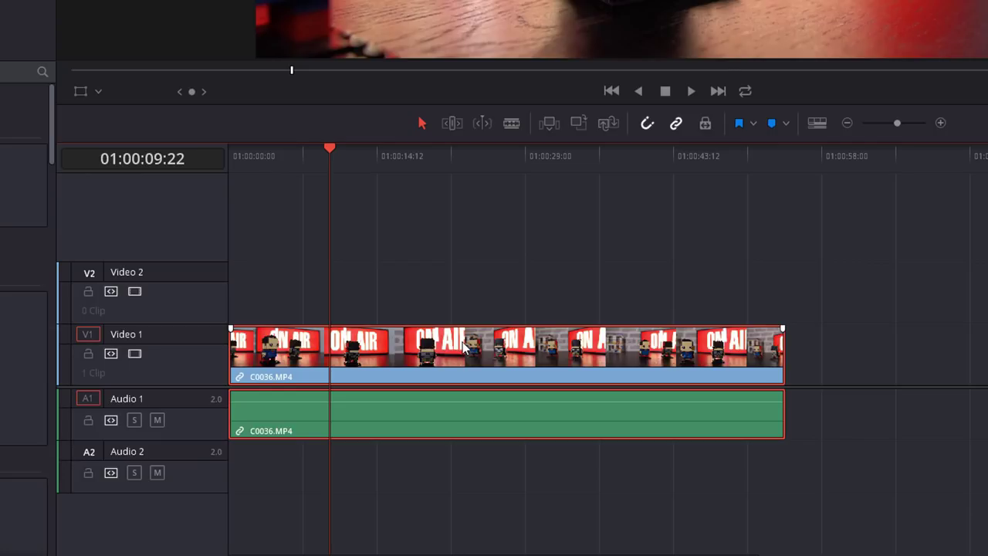
- Turn on retime controls for C0036.MP4 to show its 100% Speed Change bar
right_click(465, 347)
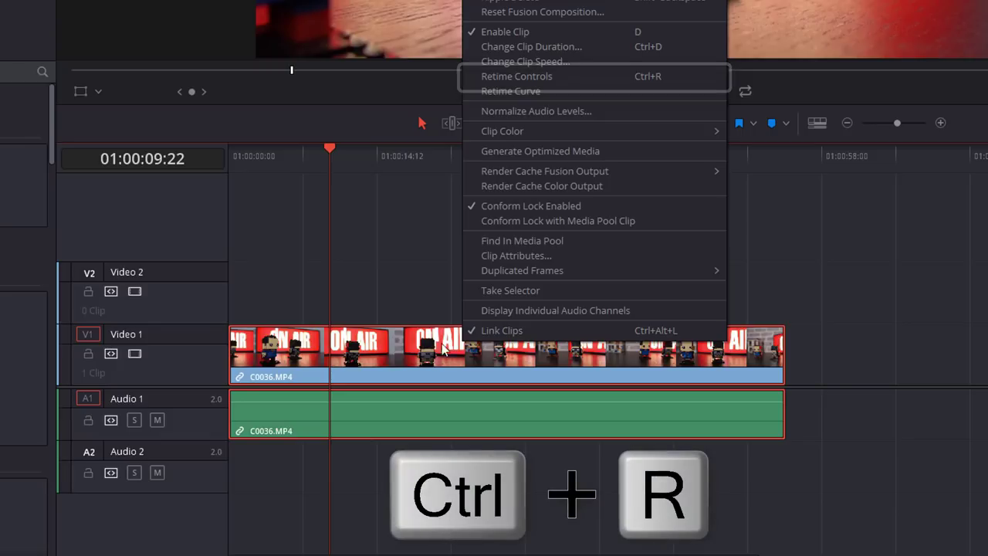
left_click(651, 77)
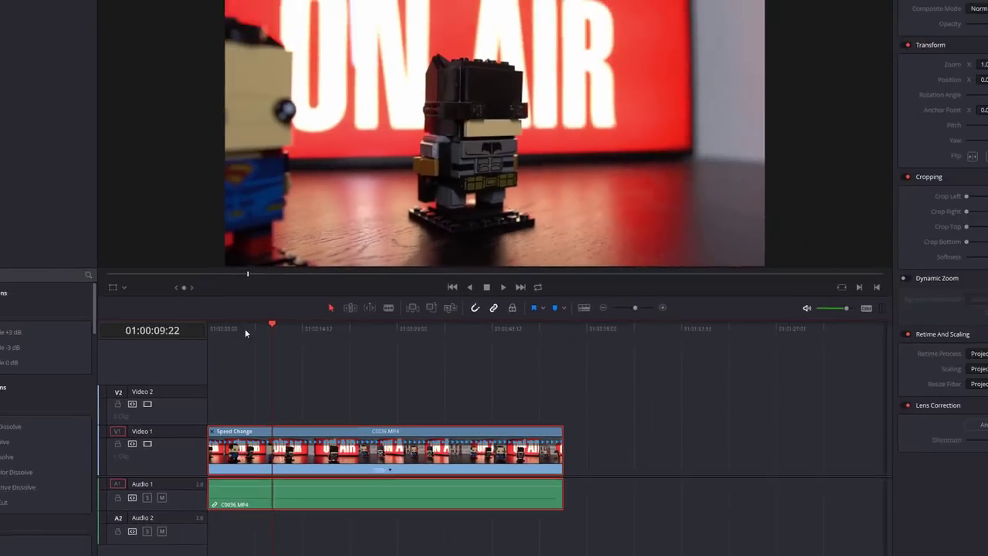
- Play the clip from its start, stop at 01:00:01:21, and bring up its speed menu
left_click(234, 156)
key("space")
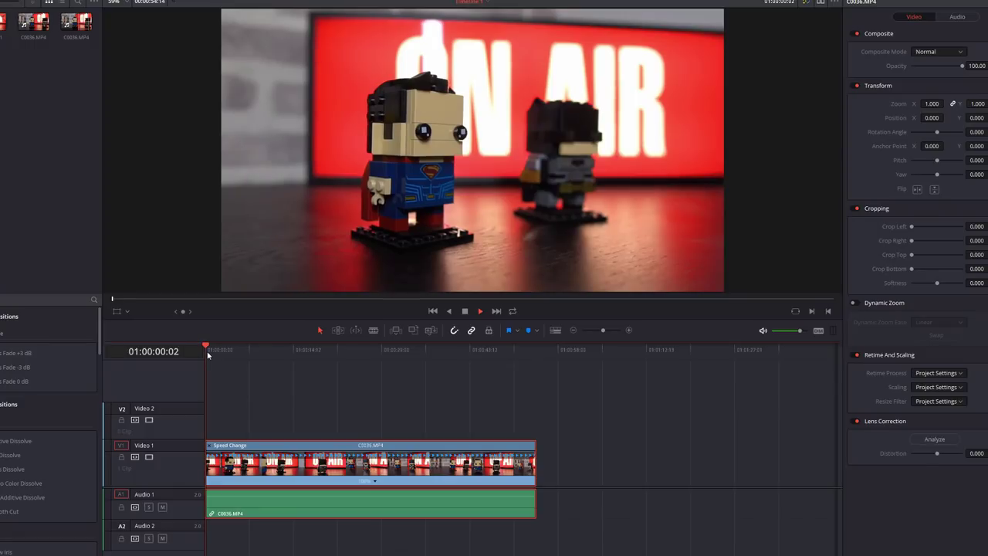
key("space")
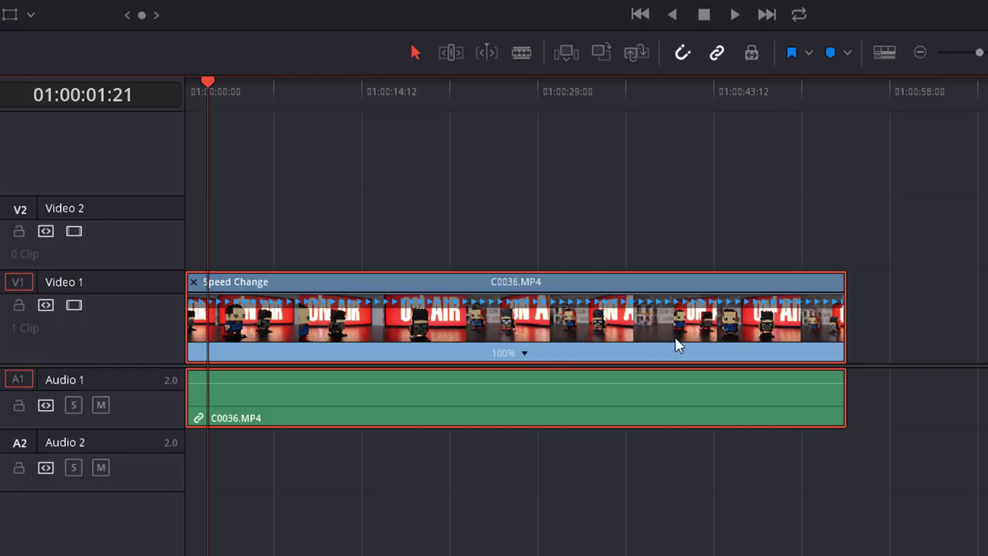
left_click(524, 352)
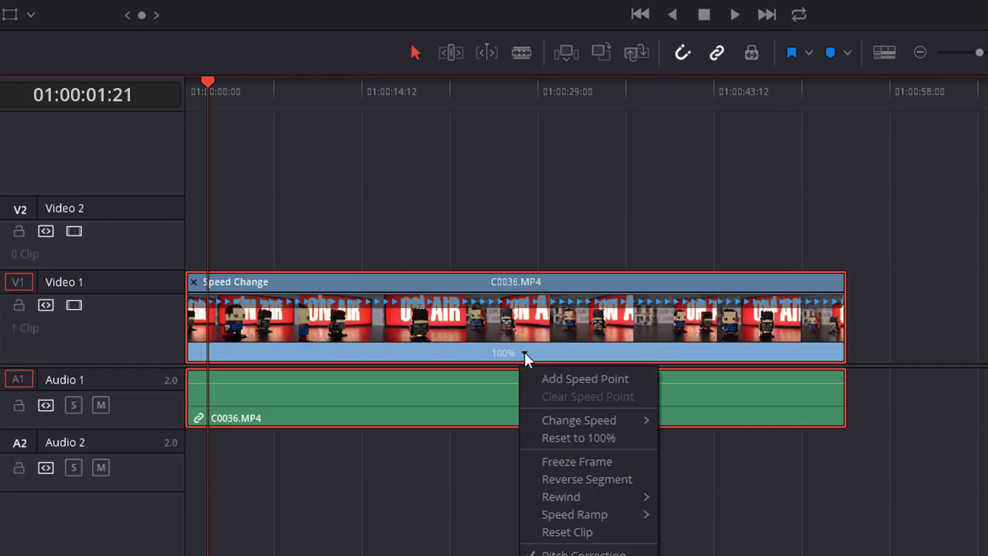
- Add a speed point just after the clip's start and drag it into position, keeping 100% speed
left_click(572, 375)
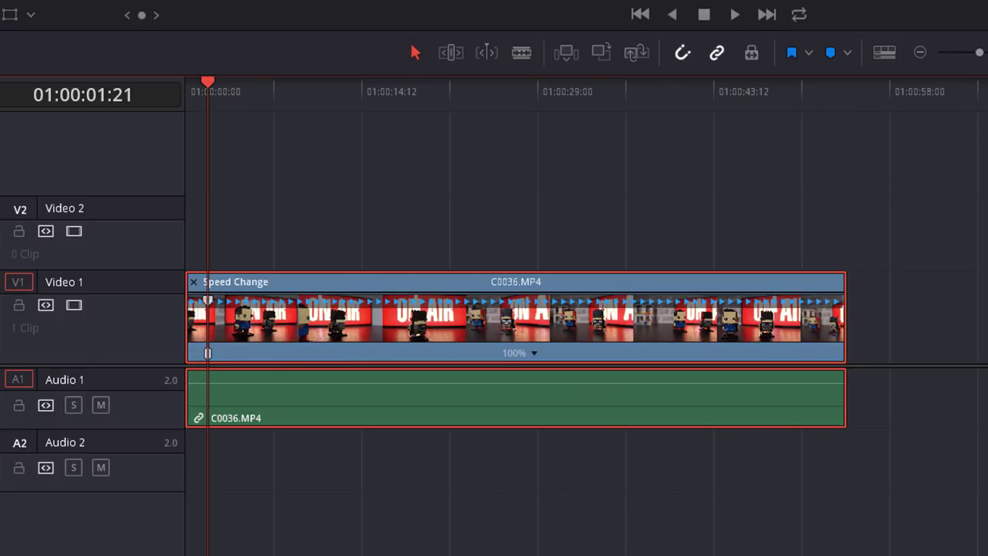
key("ctrl+equal")
key("ctrl+equal")
key("ctrl+equal")
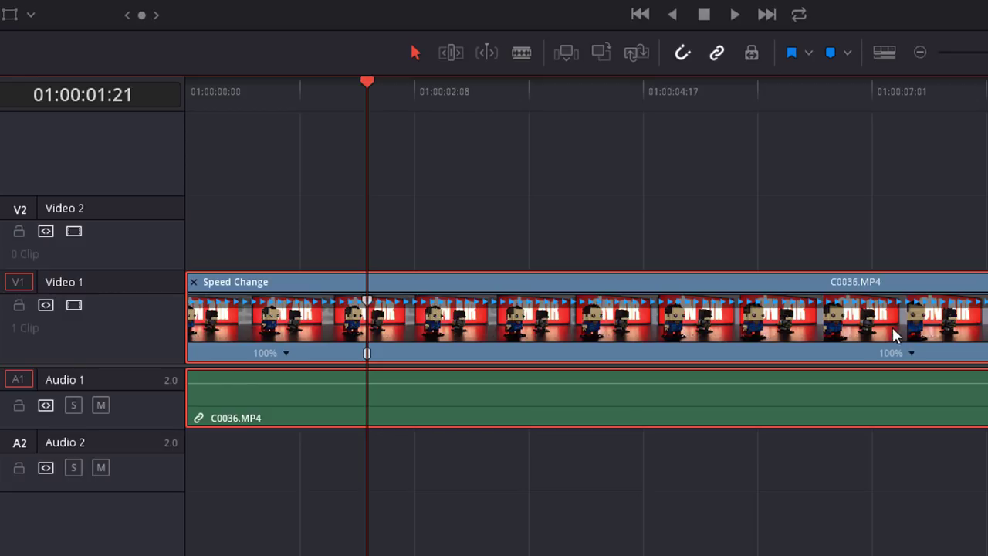
left_click_drag(357, 98, 521, 96)
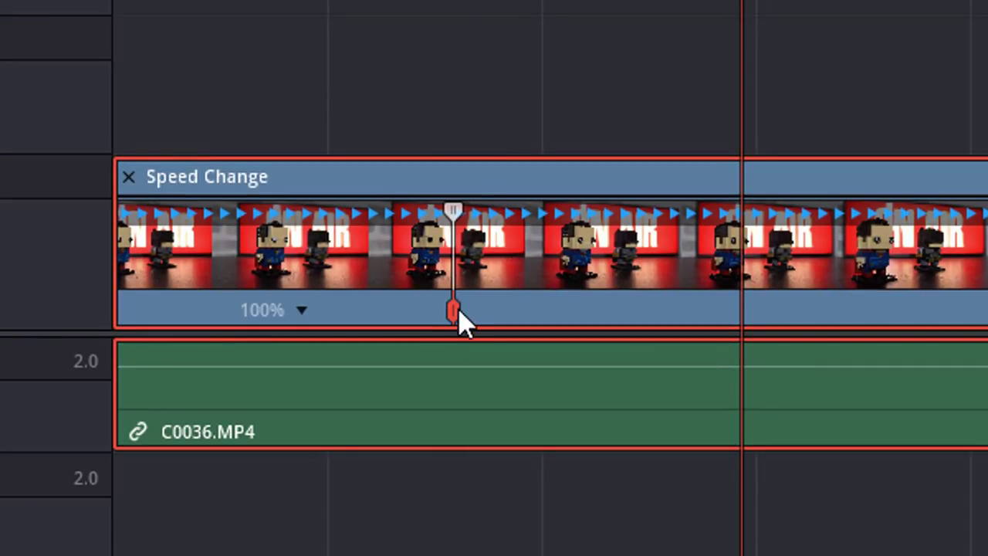
mouse_move(458, 310)
left_mouse_down()
mouse_move(477, 315)
mouse_move(434, 323)
mouse_move(465, 315)
left_mouse_up()
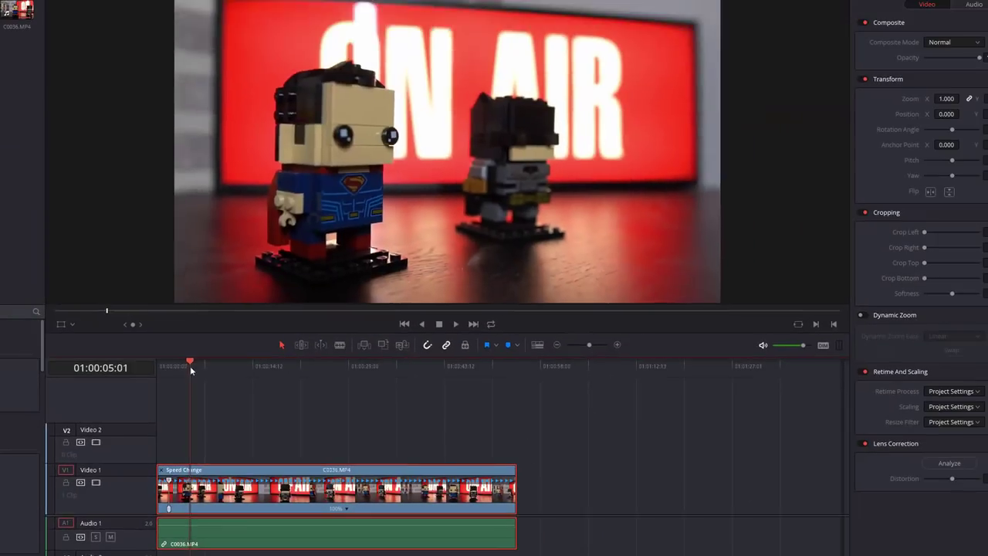
left_click_drag(189, 366, 321, 371)
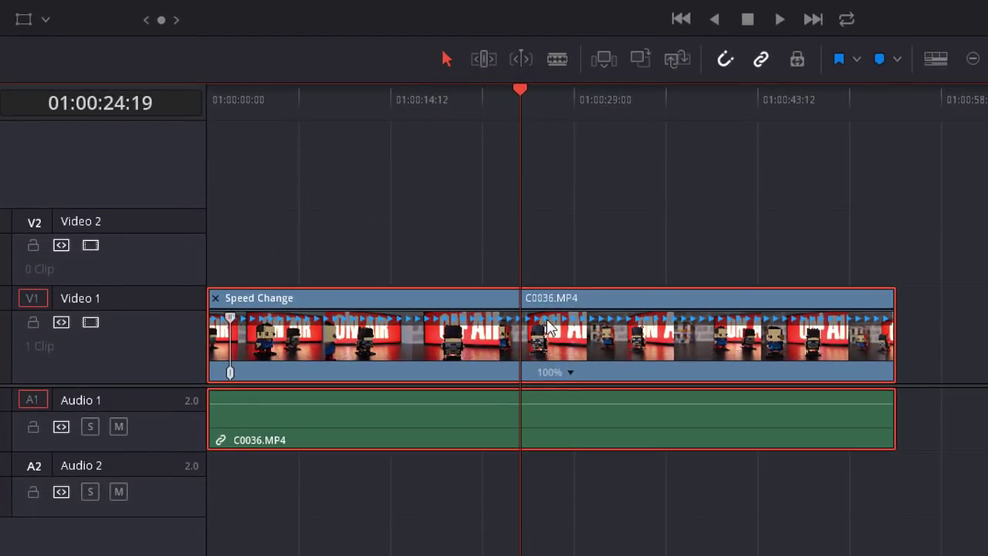
- Add speed points at 01:00:24:19 and 01:00:26:21
left_click(570, 373)
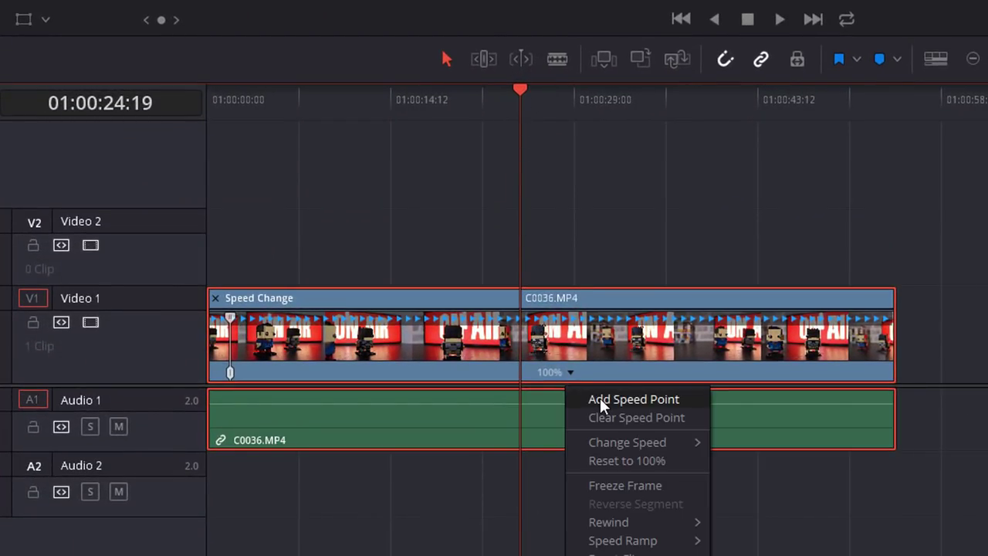
left_click(600, 398)
key("space")
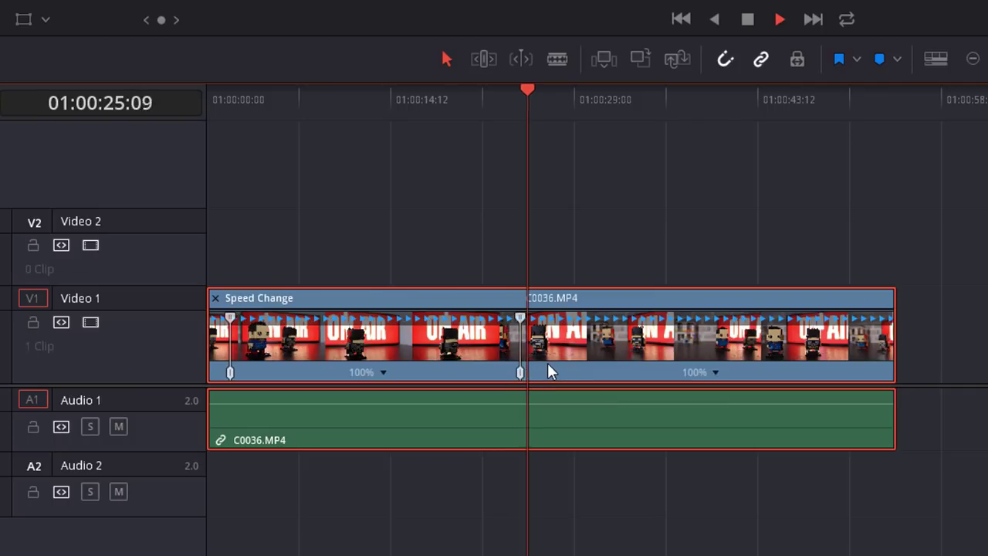
key("space")
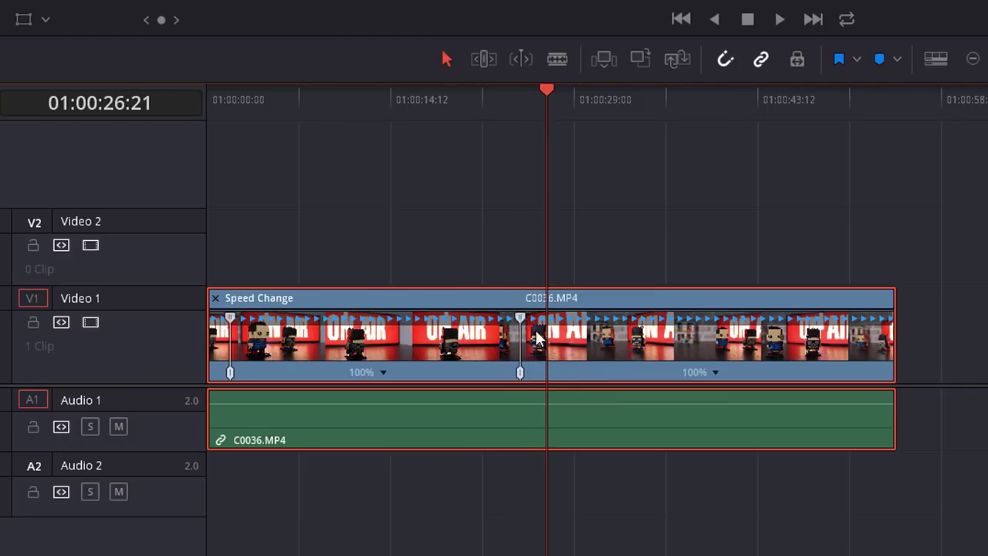
left_click(715, 370)
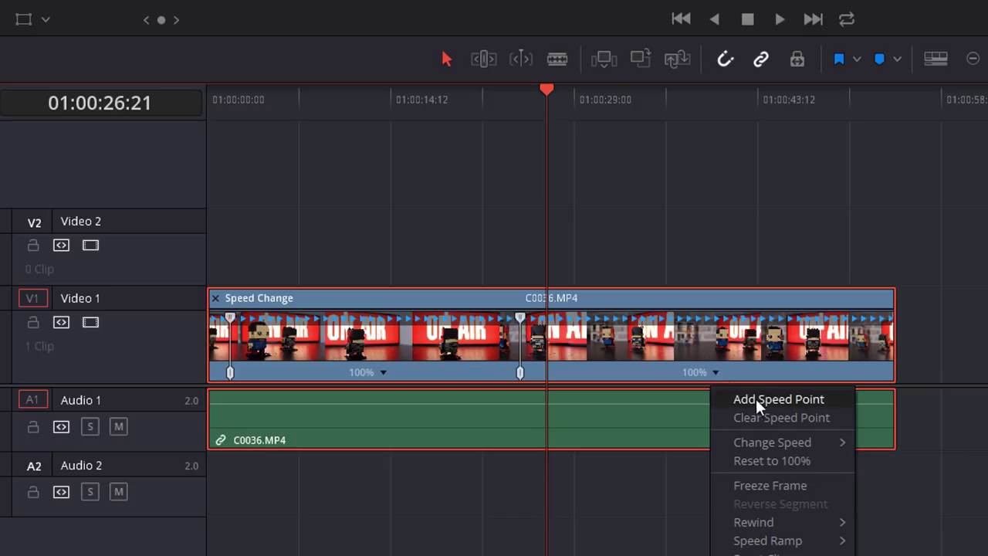
left_click(754, 401)
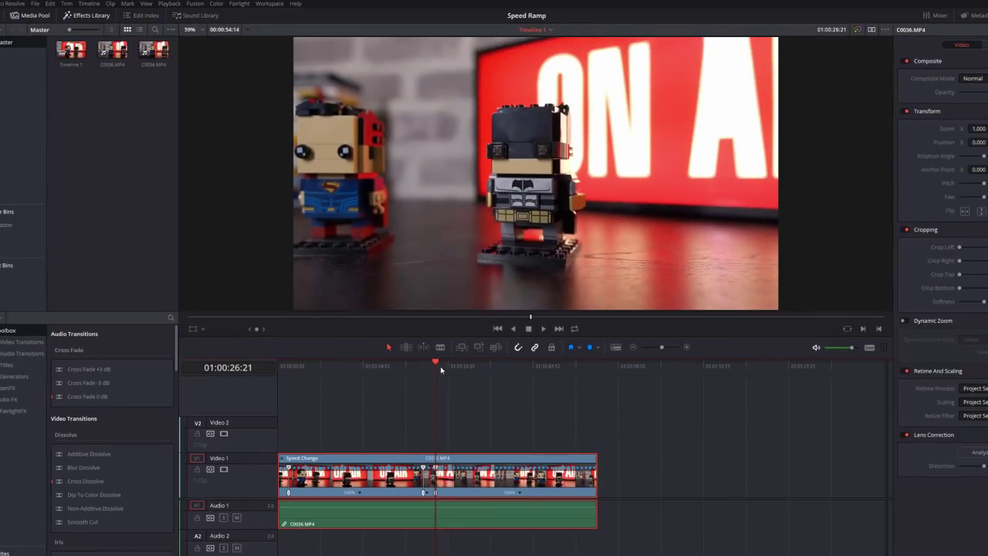
- Add speed points at 01:00:44:16 and 01:00:46:09
left_click_drag(479, 282, 523, 291)
left_click_drag(473, 375, 541, 378)
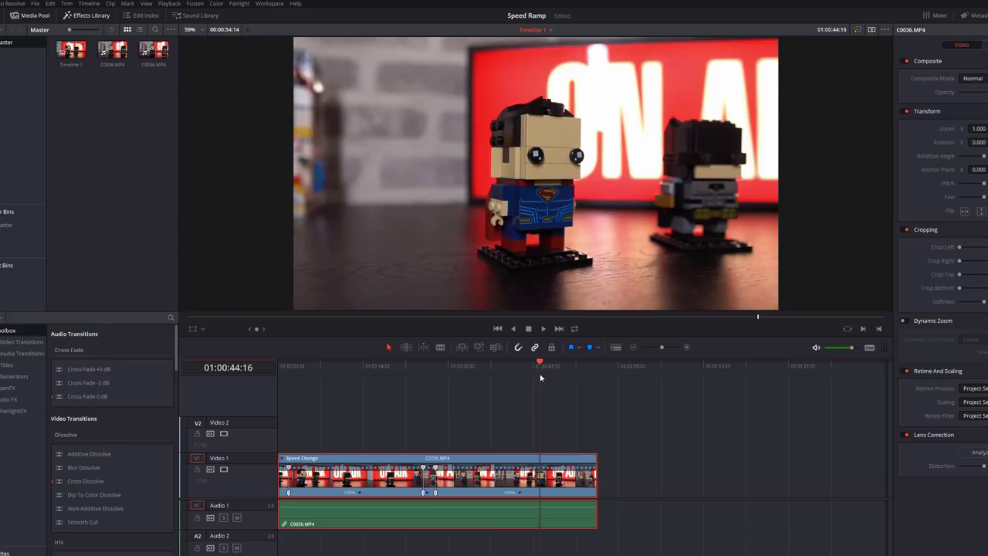
left_click(521, 496)
left_click(532, 506)
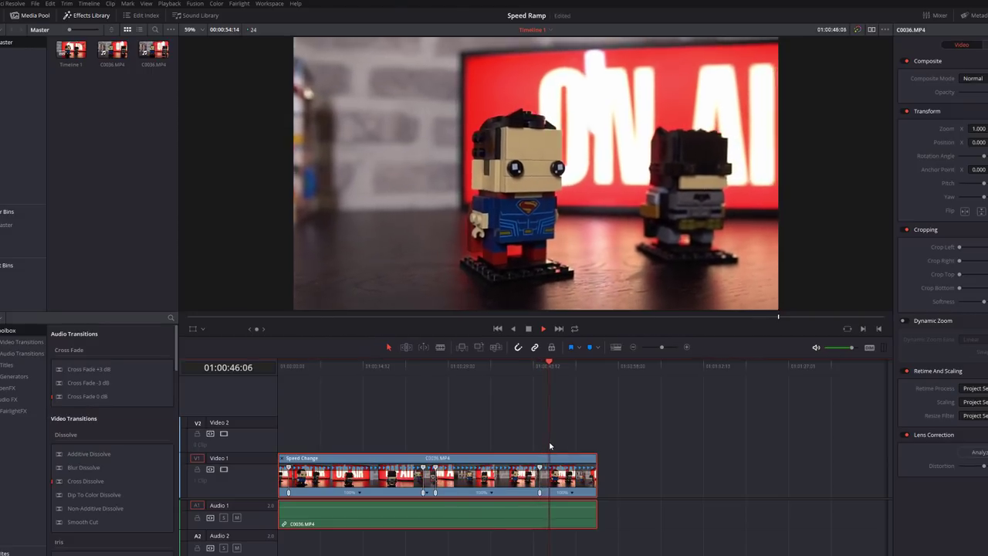
key("space")
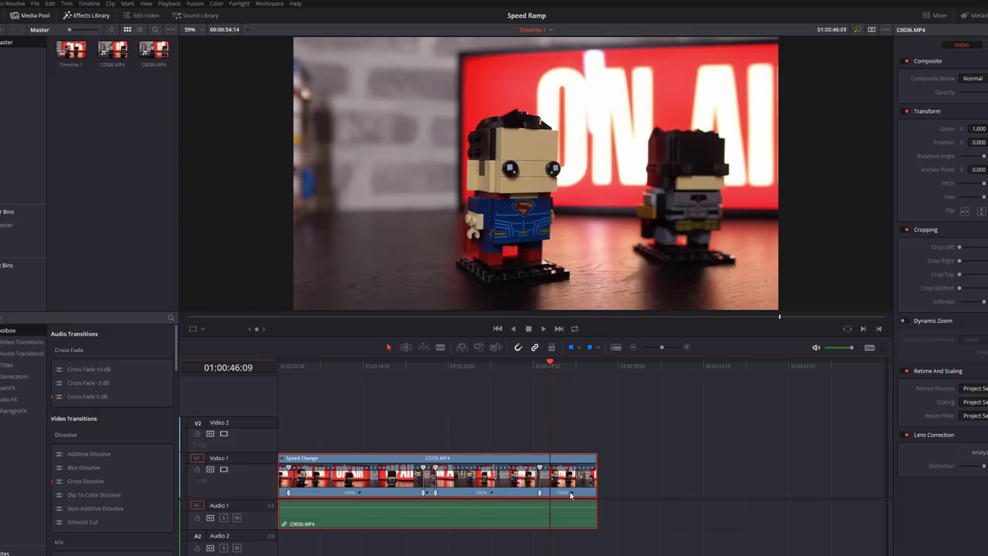
left_click(570, 494)
left_click(581, 506)
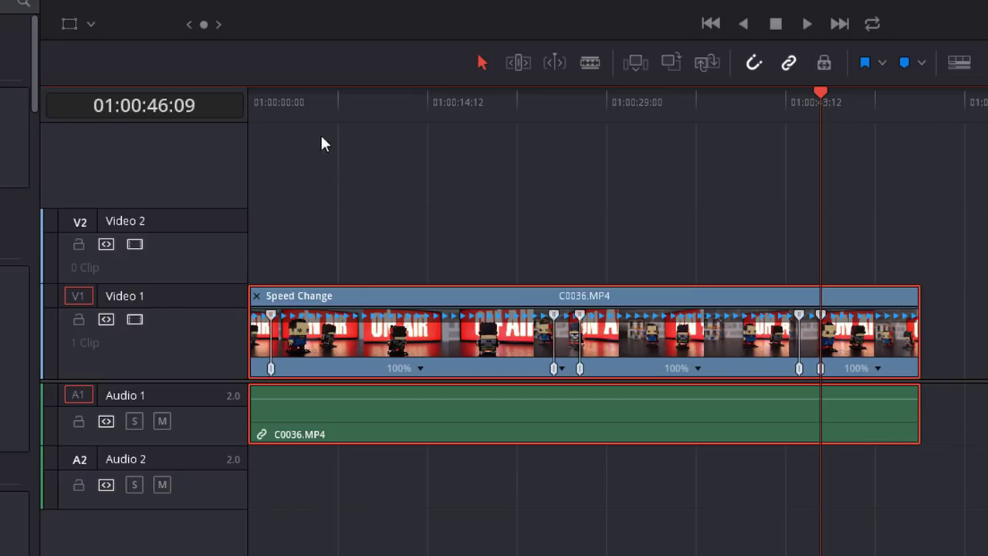
- Zoom out to the whole clip and speed the first long section up to 800%
left_click(276, 101)
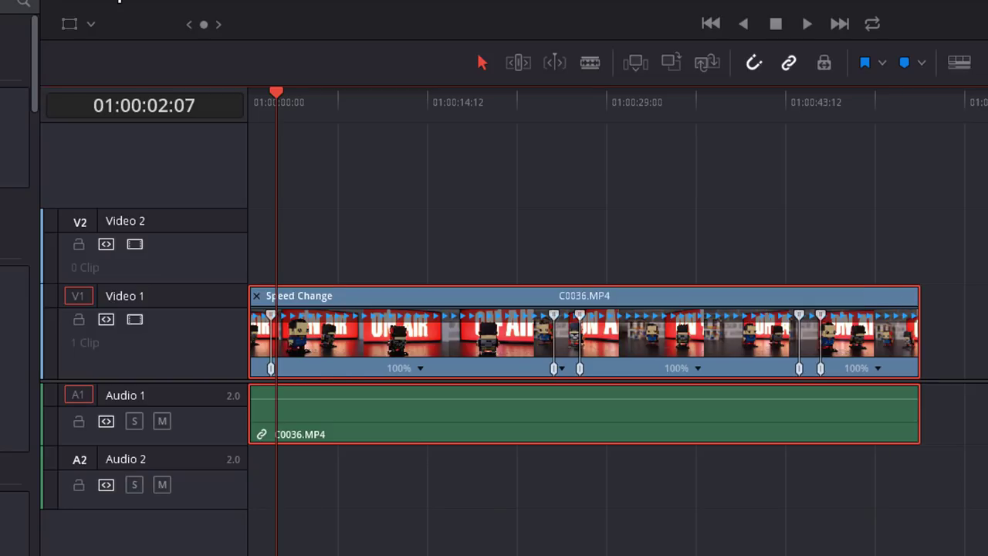
key("ctrl+equal")
key("ctrl+equal")
key("ctrl+equal")
key("ctrl+minus")
key("ctrl+minus")
key("ctrl+minus")
key("ctrl+minus")
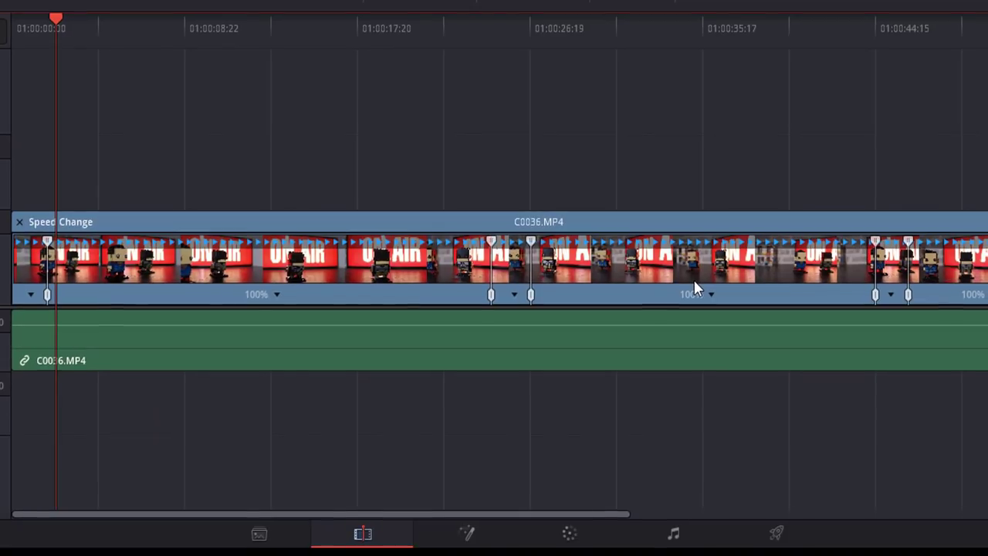
left_click(276, 294)
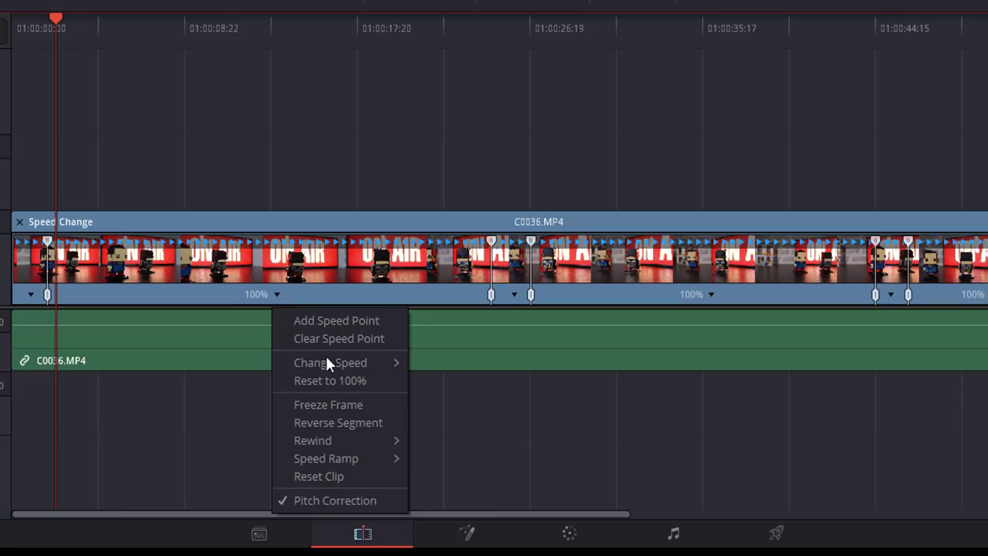
mouse_move(326, 360)
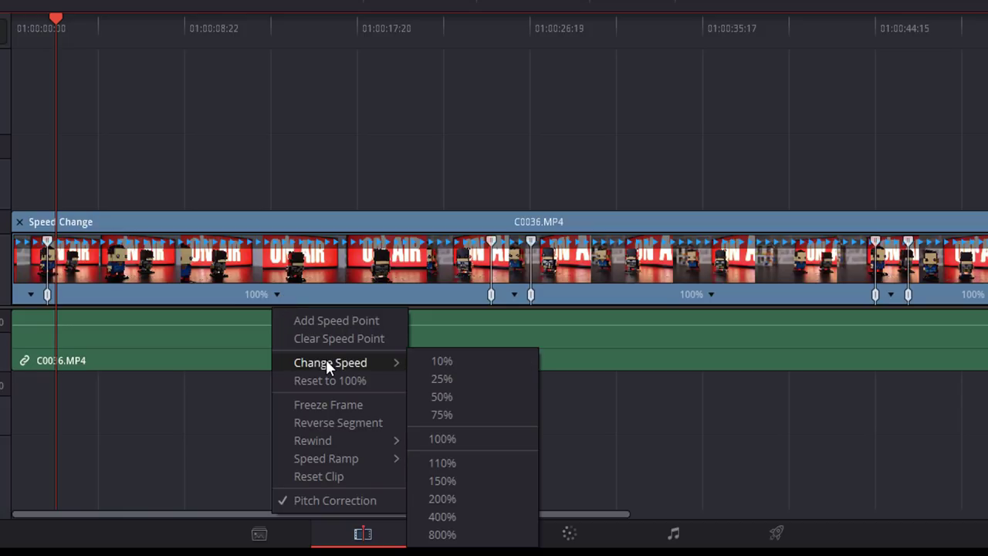
left_click(452, 539)
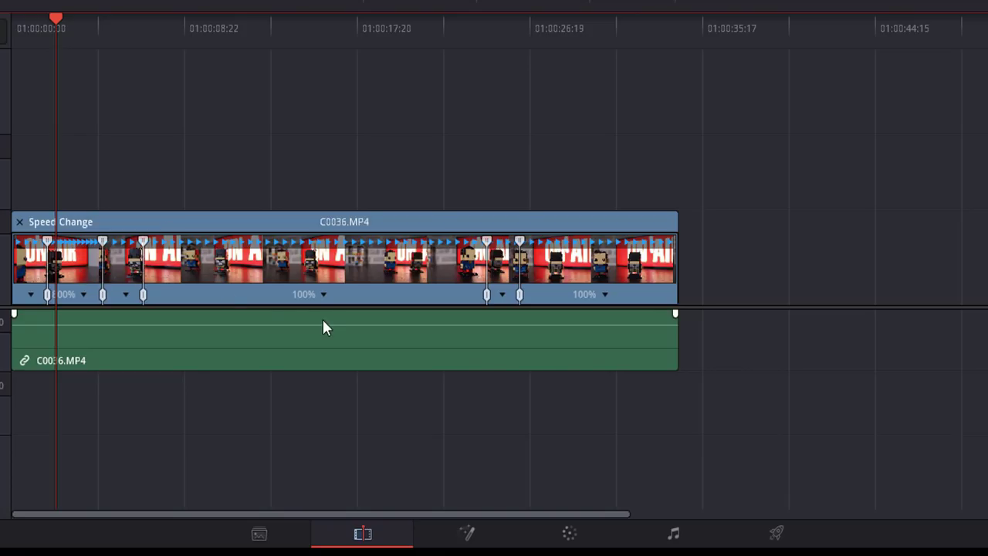
- Speed the middle long section up to 800% as well
left_click(324, 295)
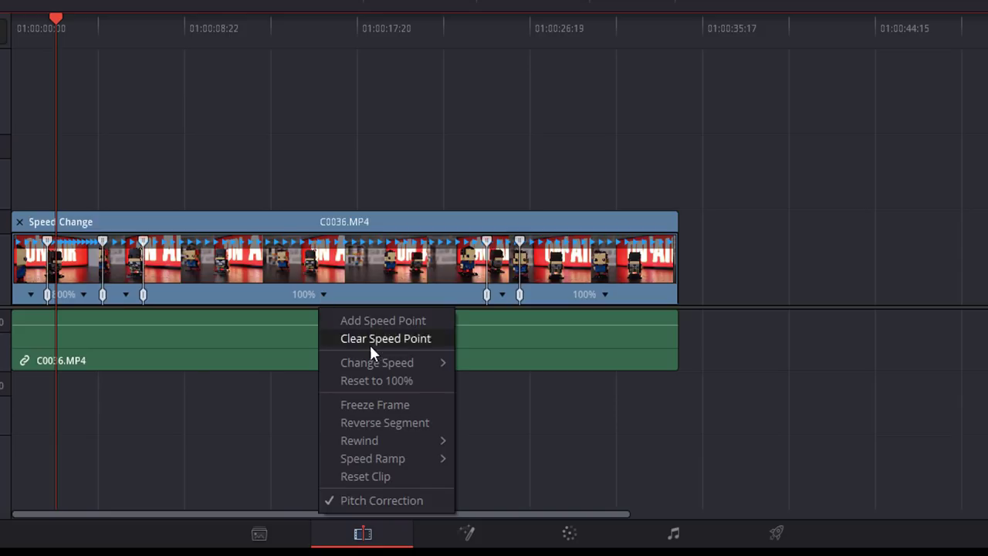
mouse_move(374, 358)
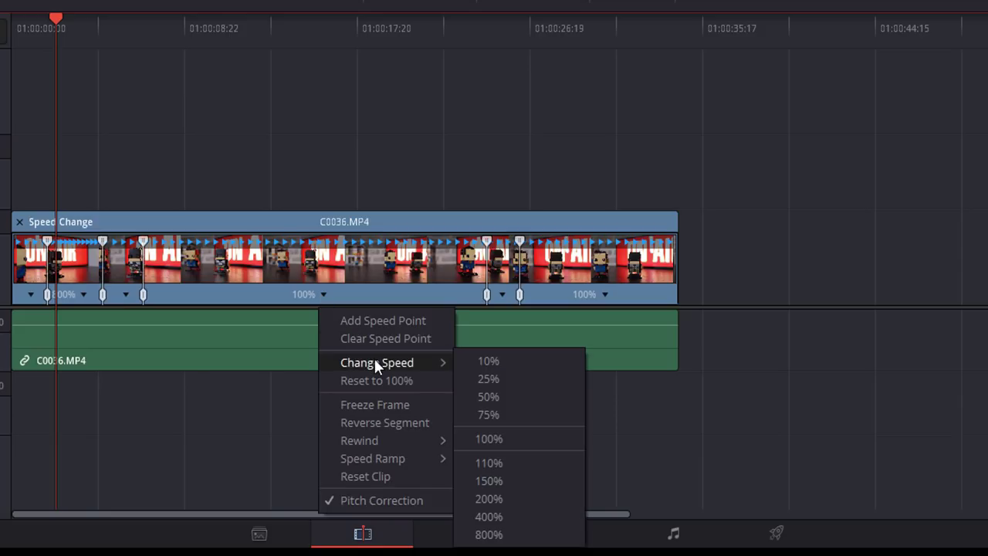
left_click(489, 534)
right_click(301, 296)
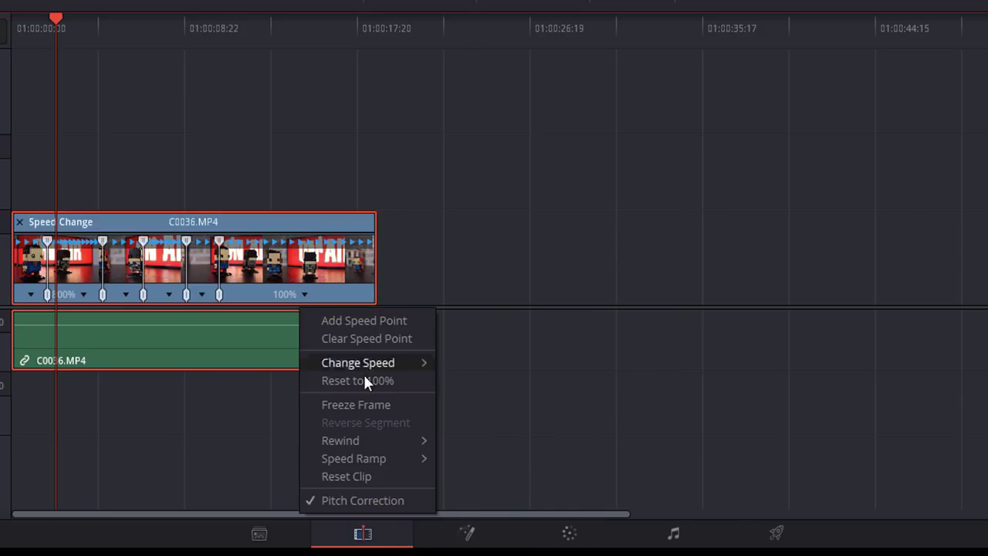
- Set the remaining section to 800% and zoom the timeline in on the clip's start
mouse_move(367, 363)
left_click(467, 533)
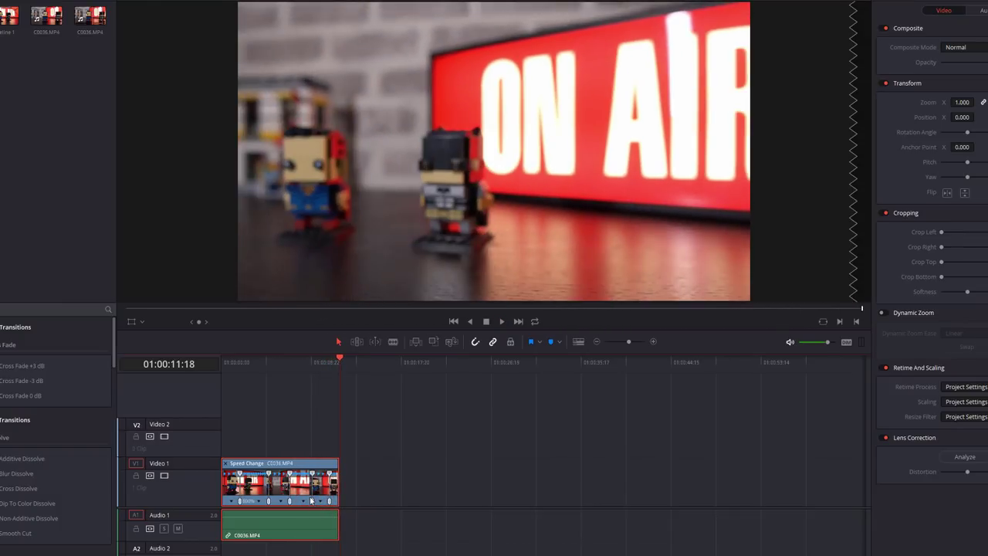
left_click(250, 361)
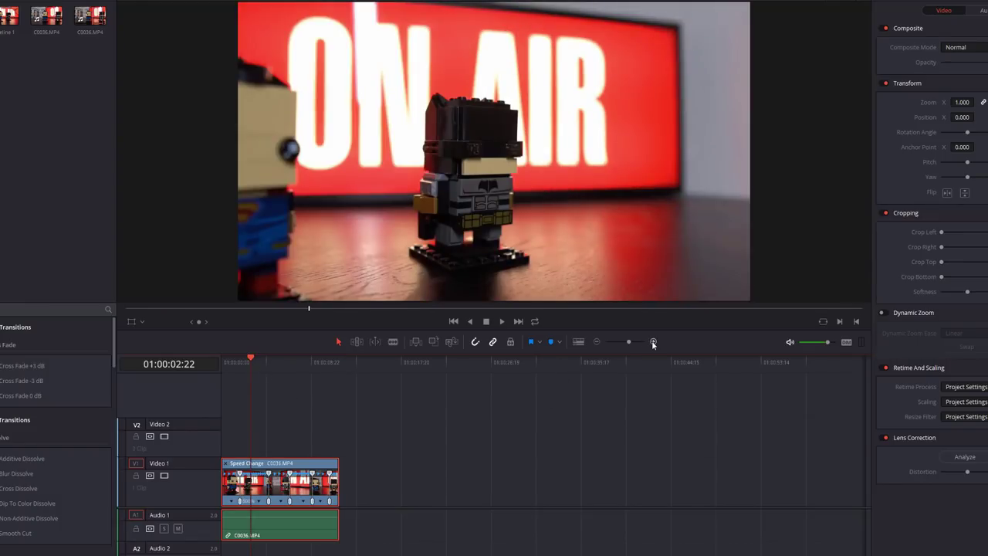
left_click(654, 342)
left_click(653, 342)
left_click(653, 342)
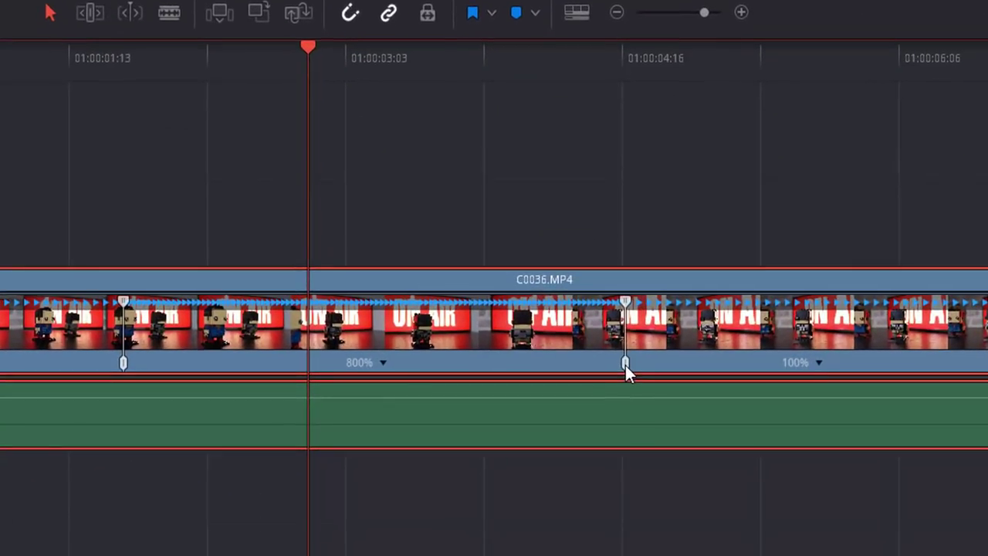
- Drag the speed point handles to raise the fast sections to about 1964% and 1941%
left_click_drag(601, 501, 583, 503)
left_click_drag(585, 363, 611, 364)
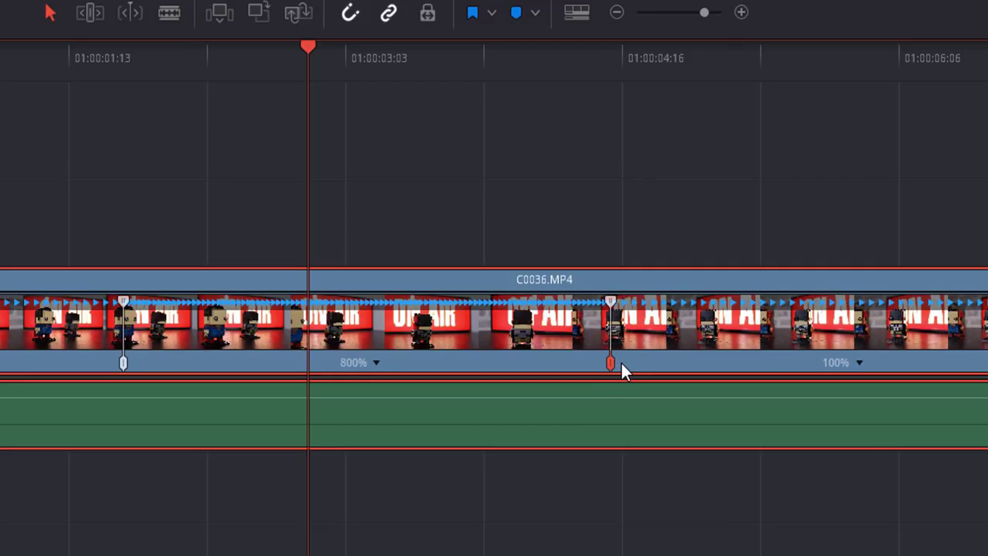
left_click_drag(622, 363, 624, 359)
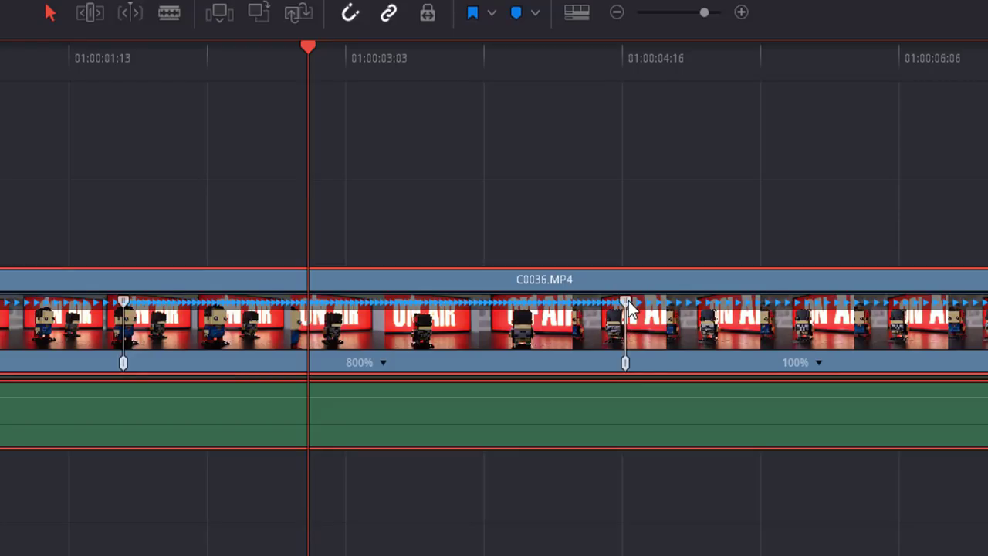
left_click_drag(626, 301, 580, 297)
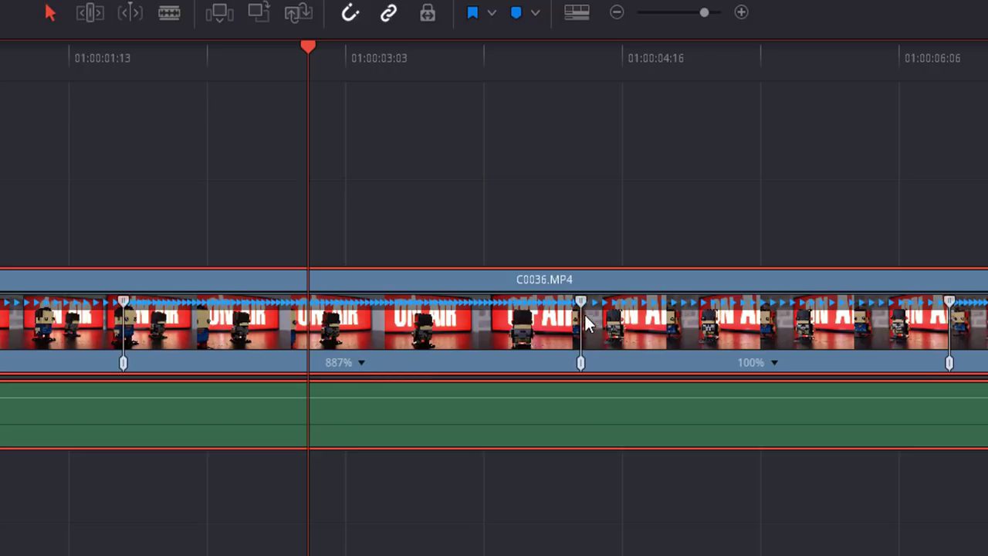
left_click_drag(580, 300, 326, 302)
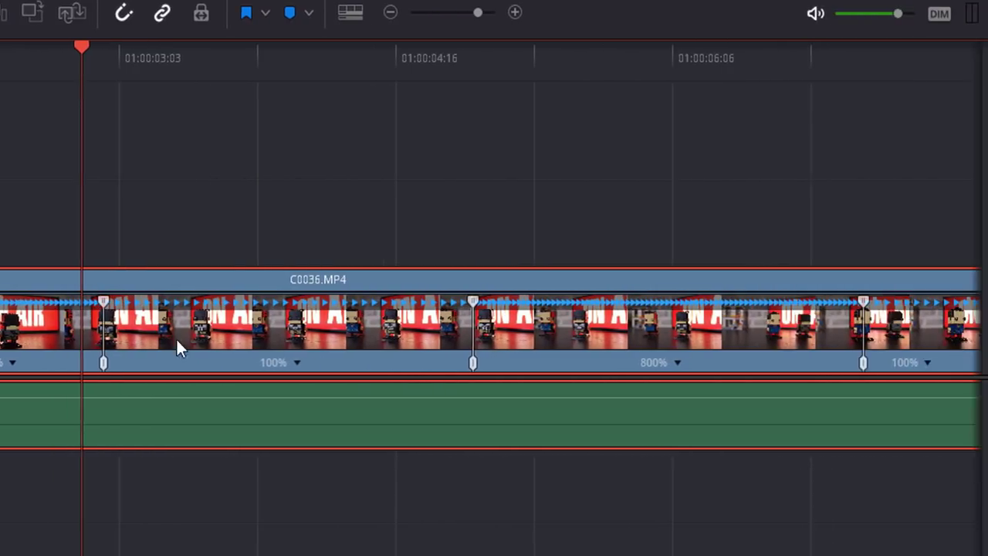
left_click_drag(797, 302, 536, 300)
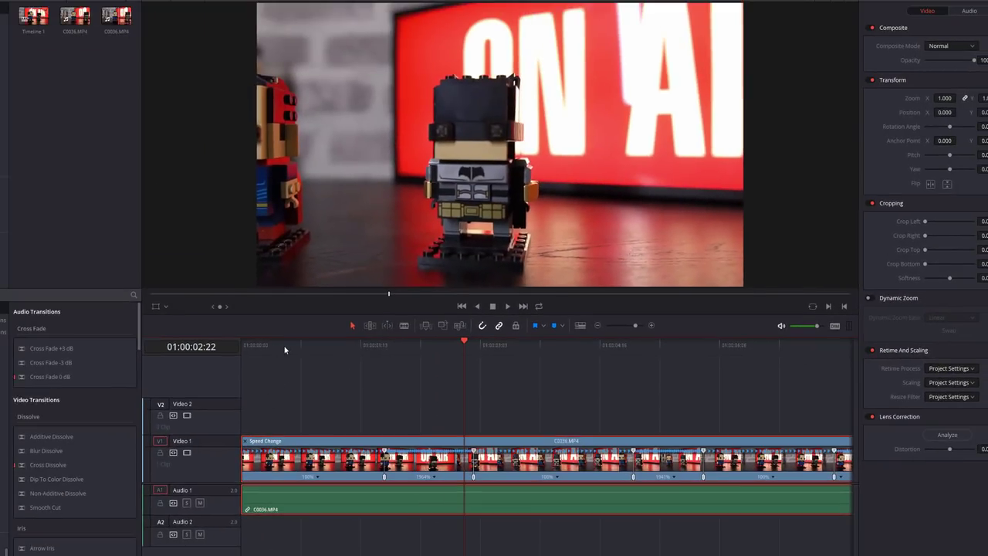
left_click(247, 351)
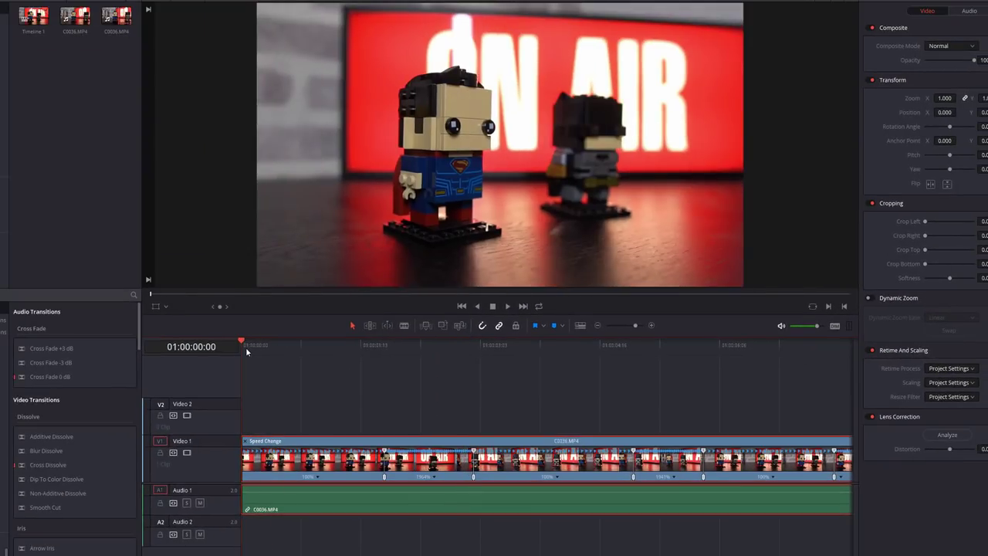
- Play back the ramped clip, then change the second fast section's speed to 1857%
key("space")
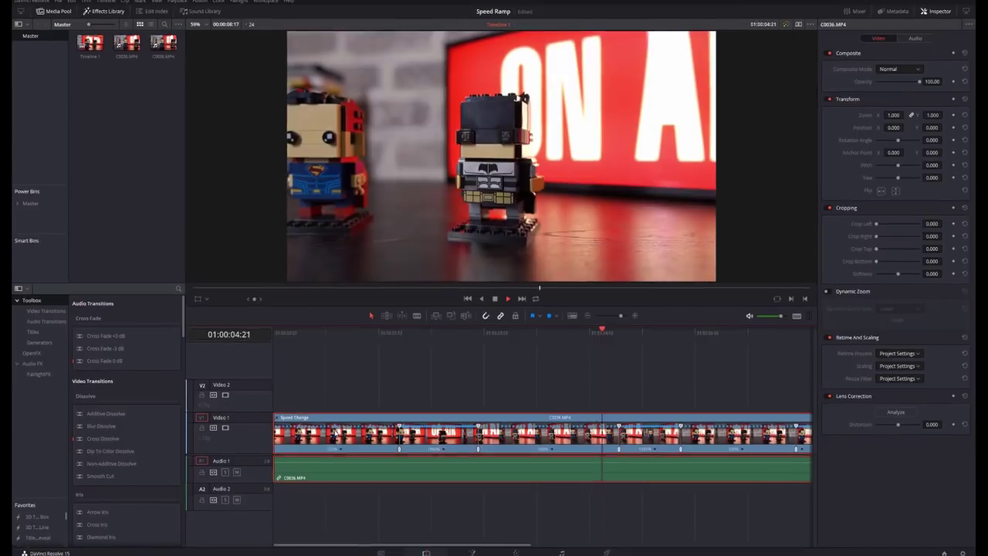
key("space")
left_click(738, 448)
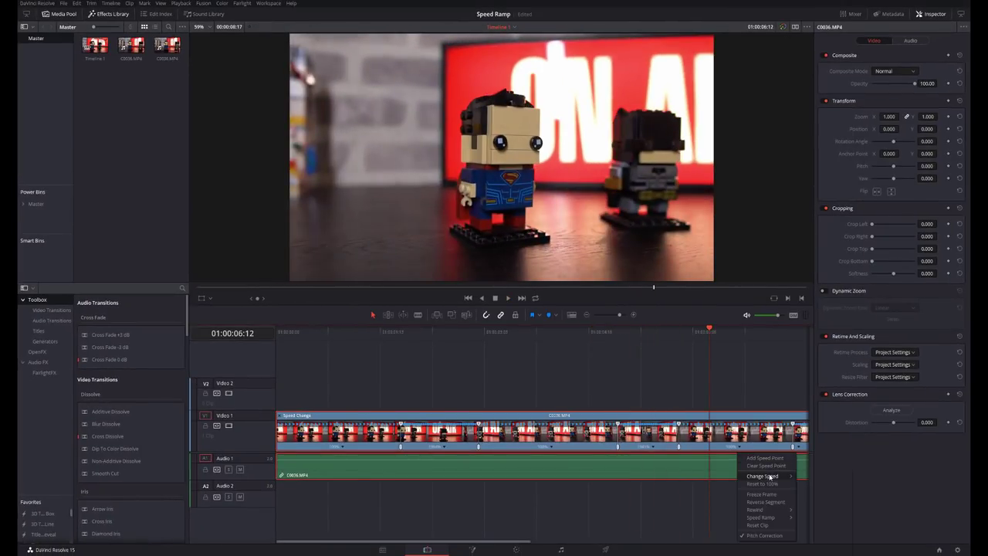
mouse_move(770, 477)
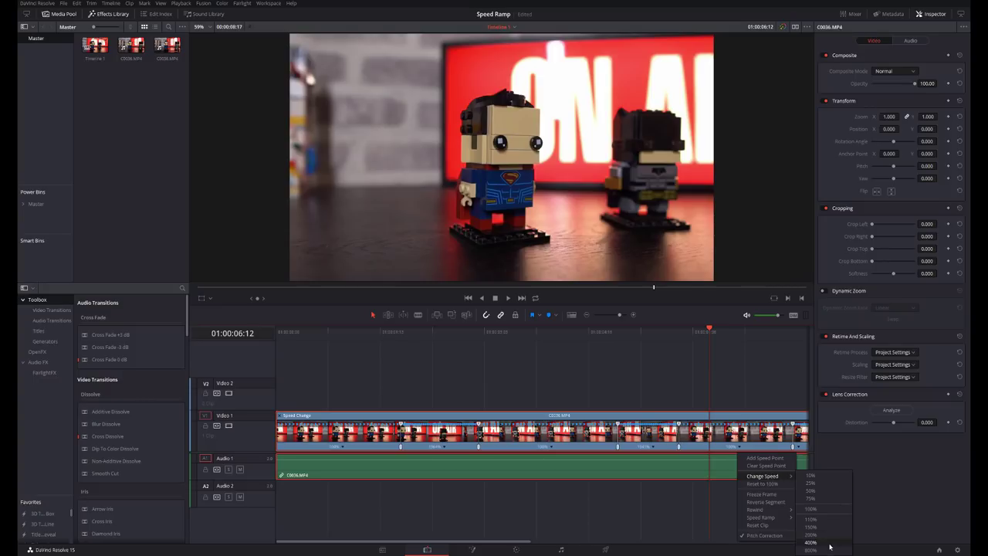
left_click(680, 423)
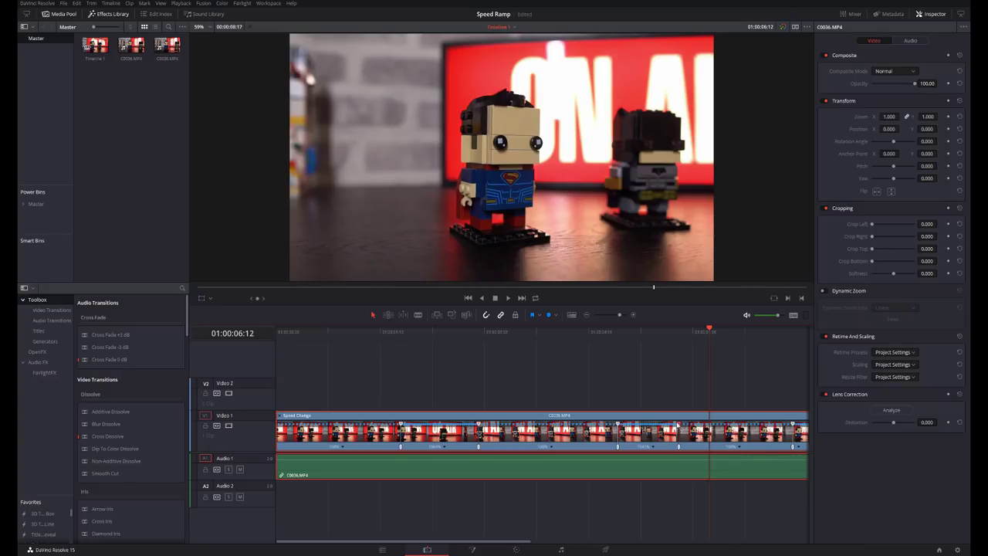
left_click_drag(680, 423, 683, 429)
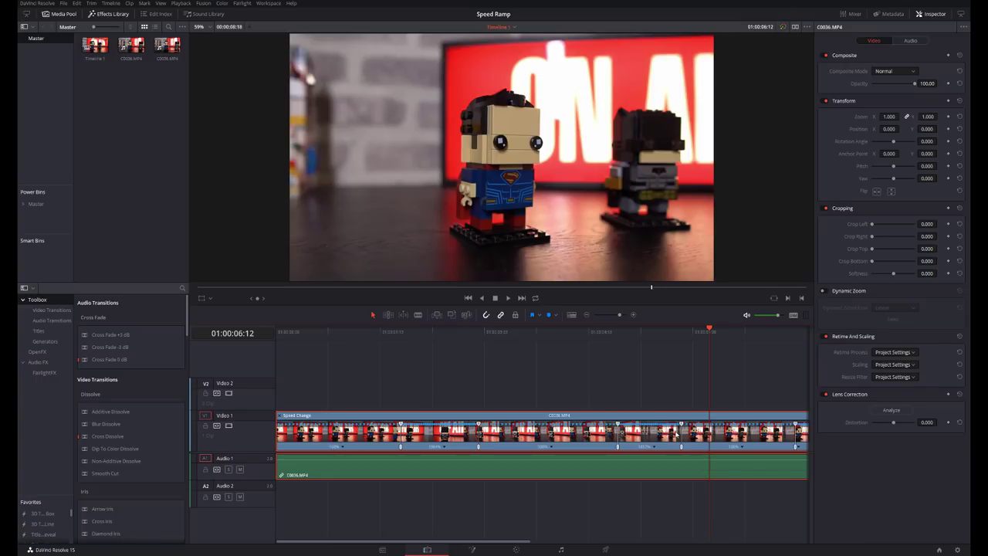
left_click(551, 446)
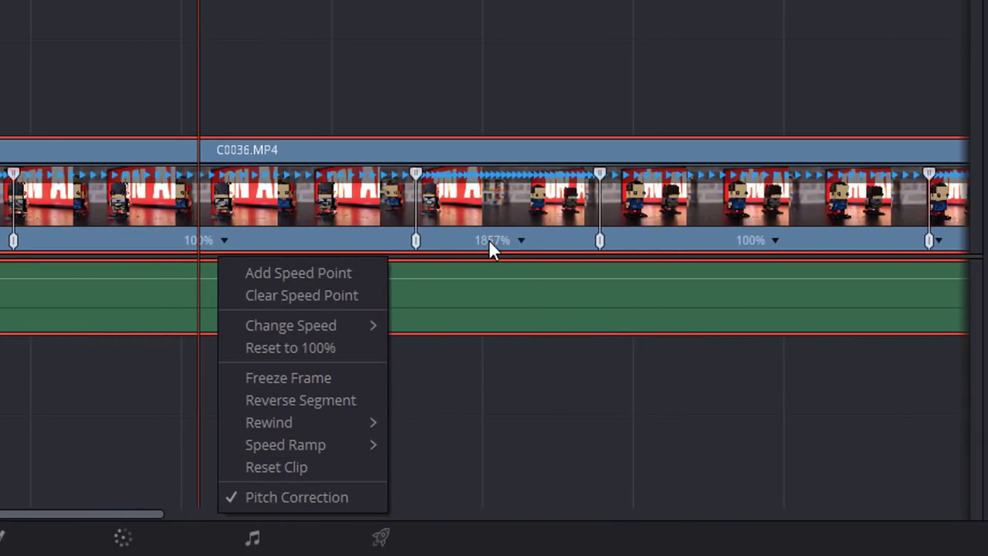
- Set the fast sections to about 2039% and 2000%, then park the playhead near the start
left_click(520, 240)
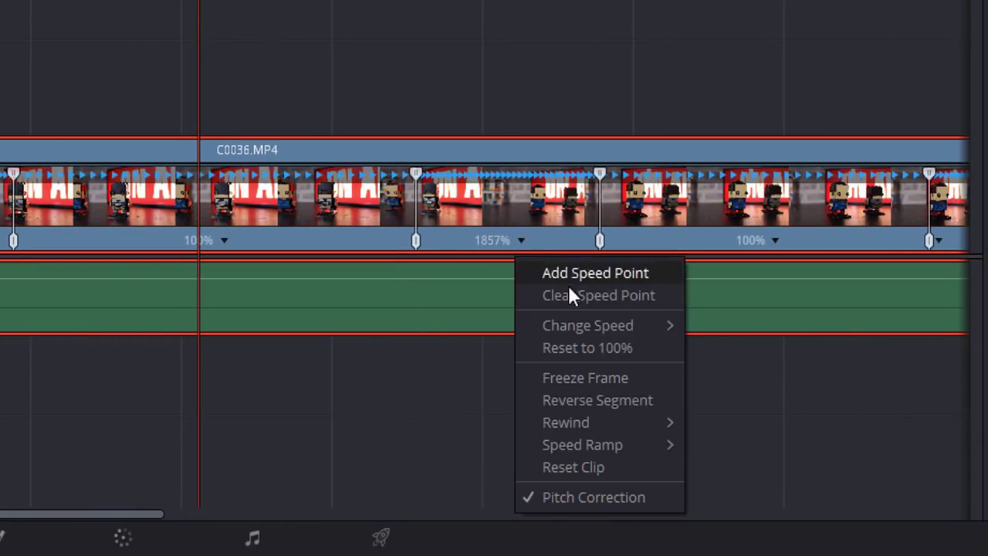
left_click(584, 346)
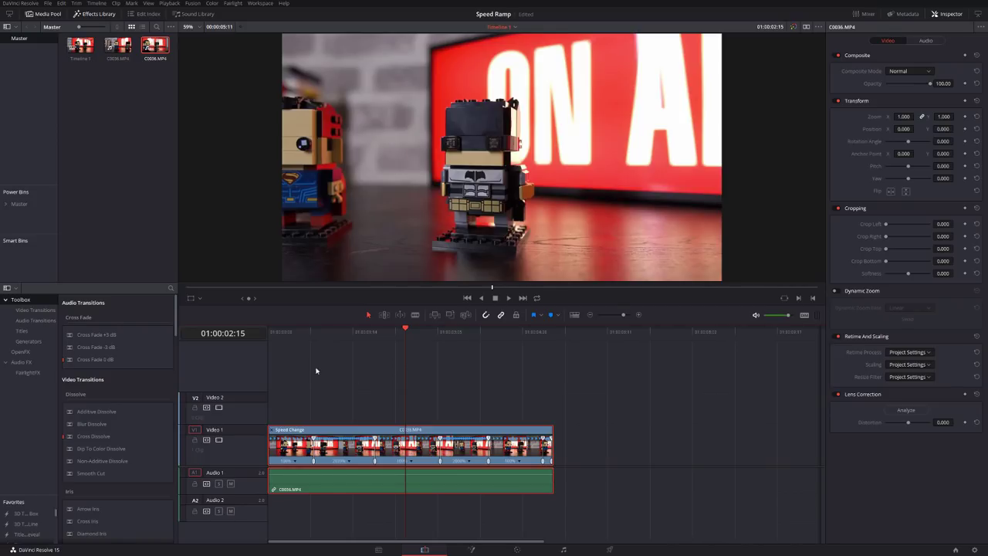
left_click(306, 336)
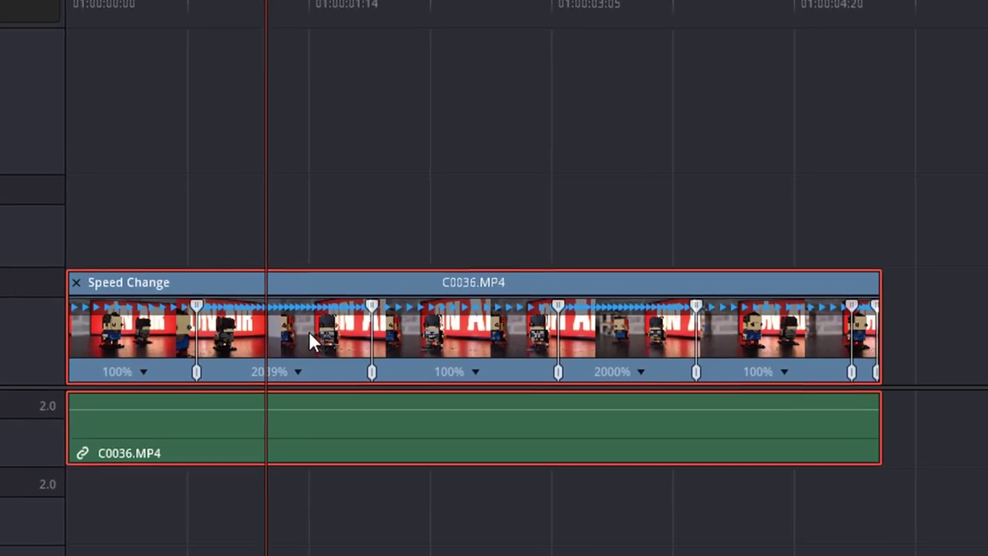
right_click(312, 328)
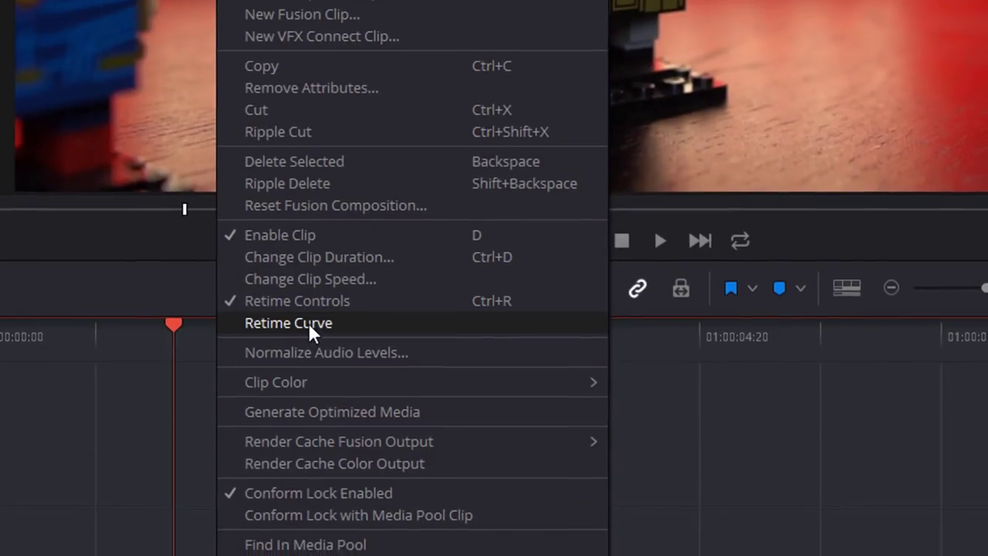
- Show C0036.MP4's retime curve editor plotting Retime Speed instead of Retime Frame
left_click(308, 322)
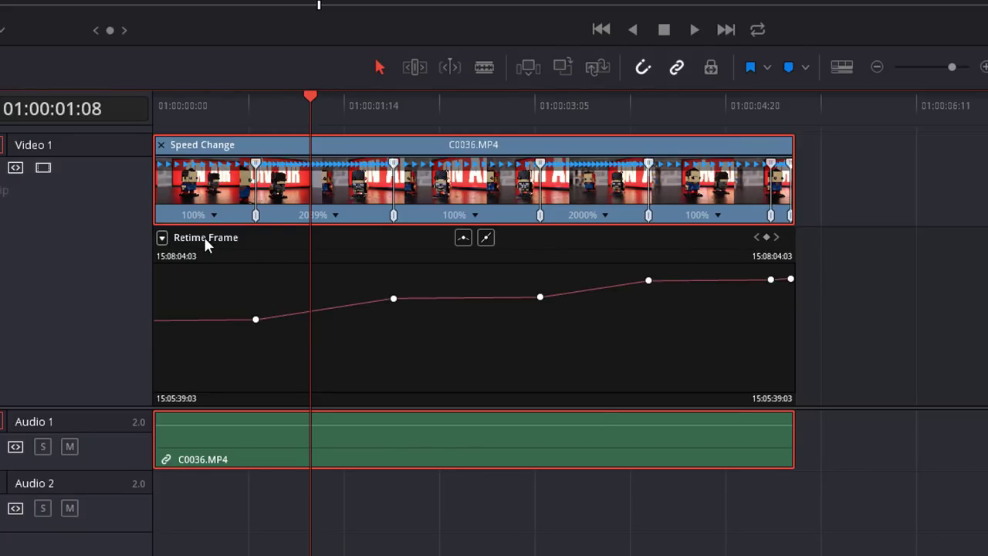
left_click(162, 237)
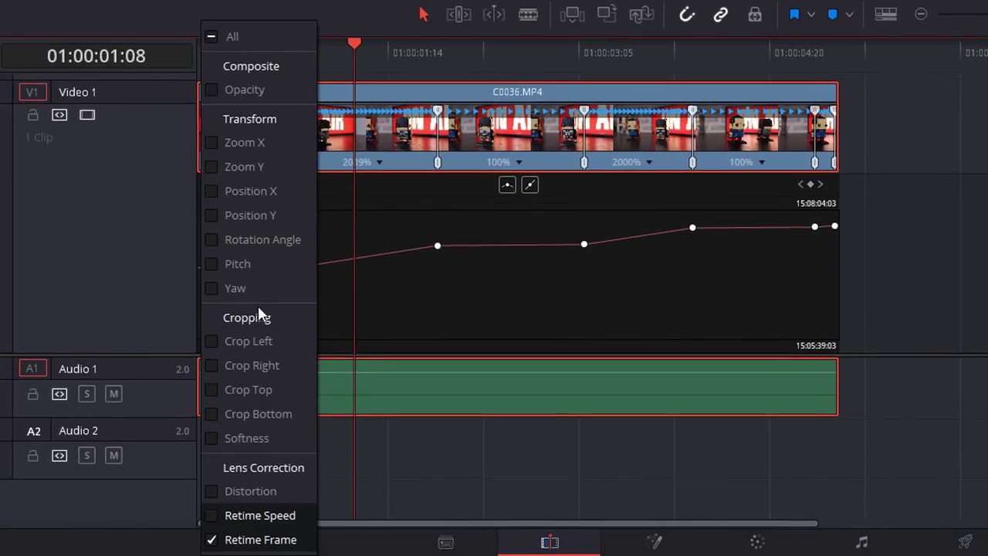
left_click(212, 540)
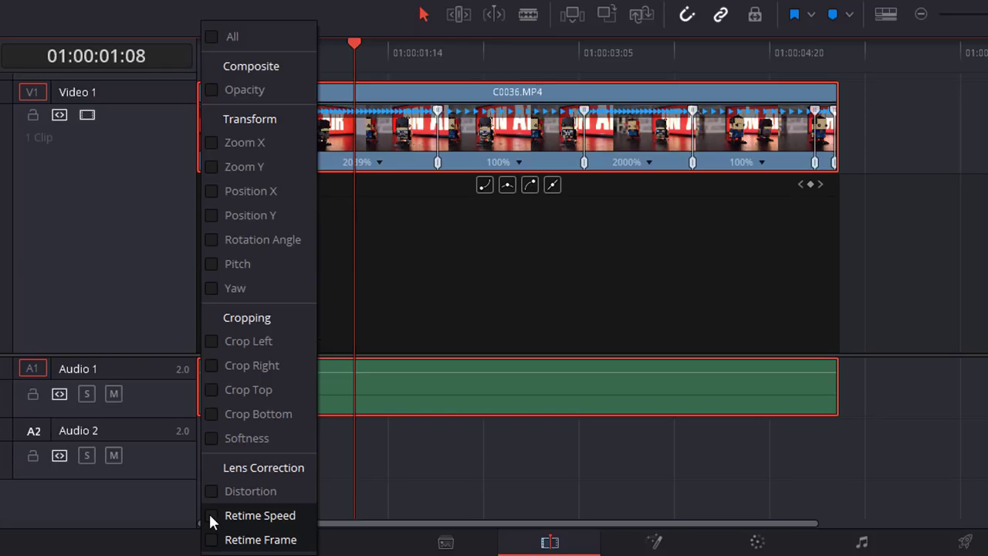
left_click(212, 516)
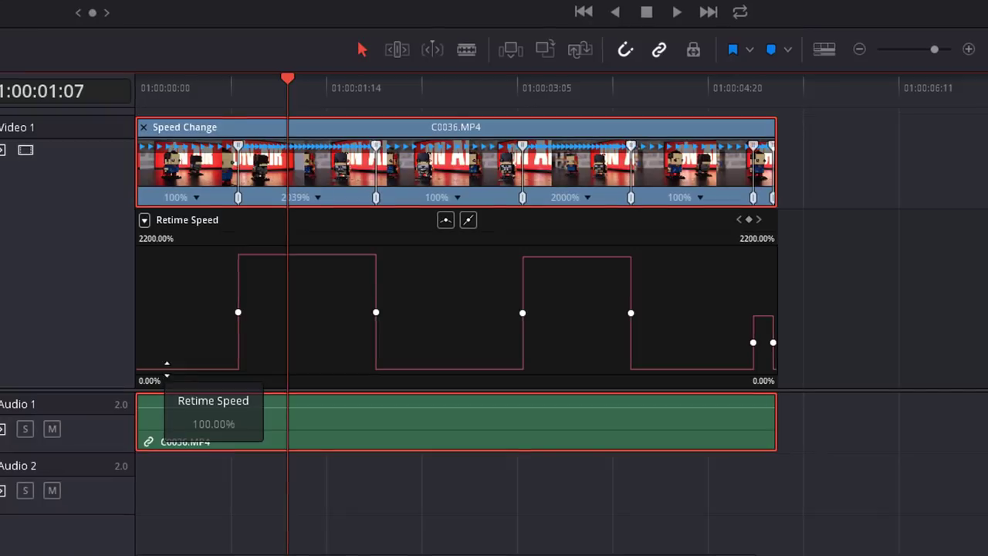
mouse_move(312, 252)
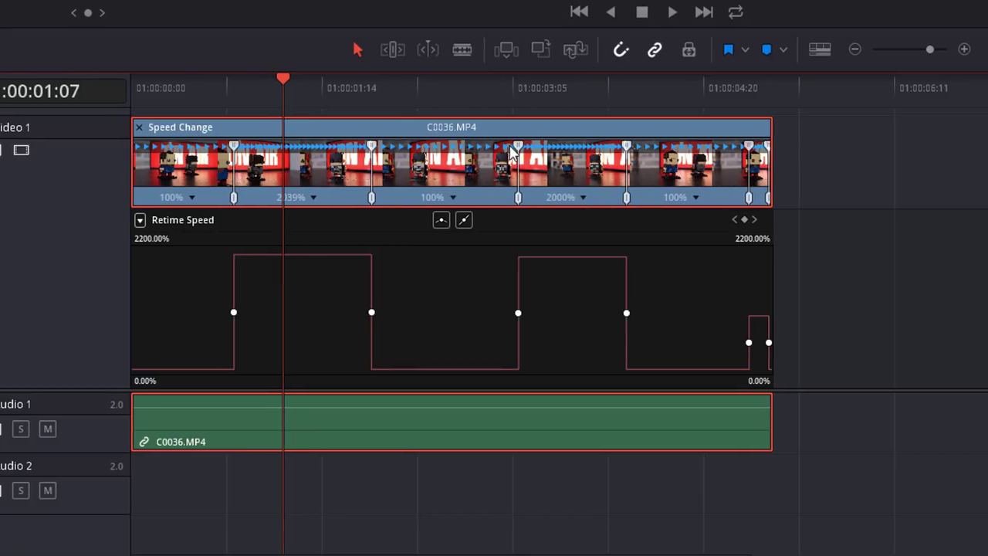
left_click(233, 312)
mouse_move(185, 366)
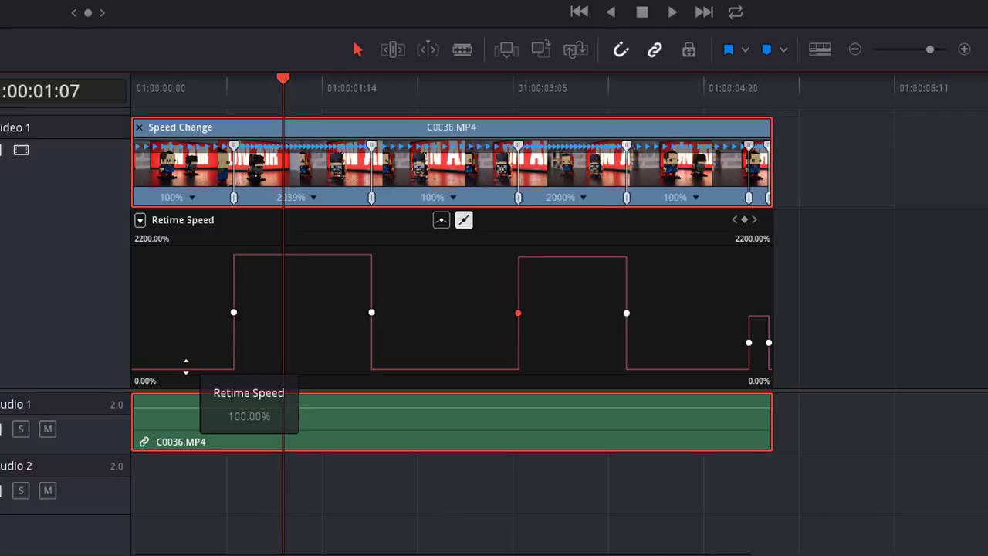
mouse_move(240, 254)
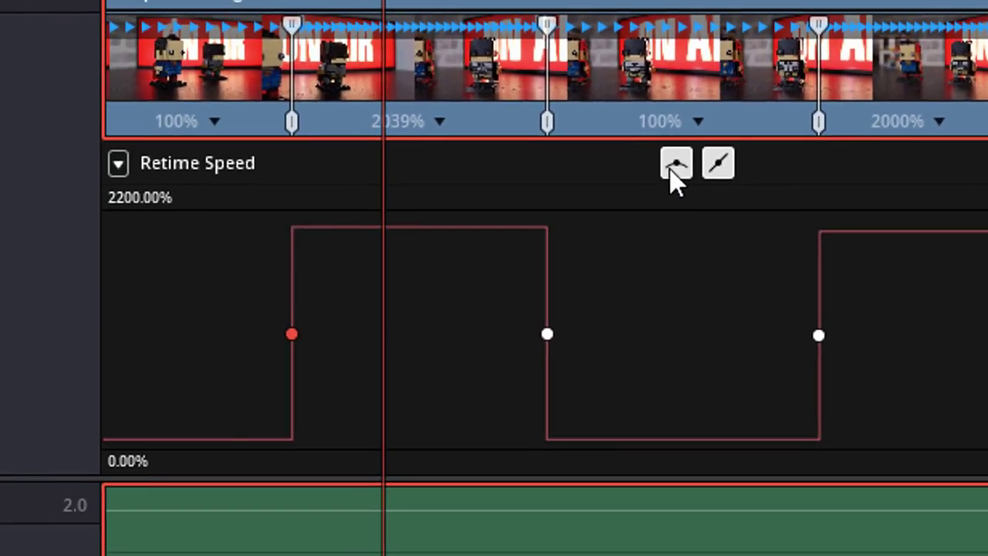
- Ease the first fast section's speed keyframes into smooth curves with widened handles
left_click(512, 250)
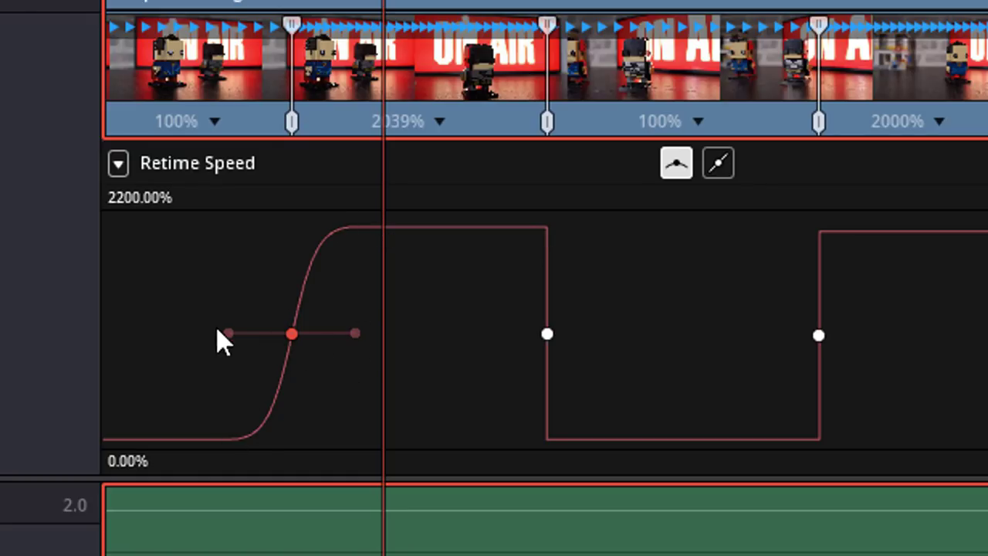
left_click_drag(356, 333, 396, 366)
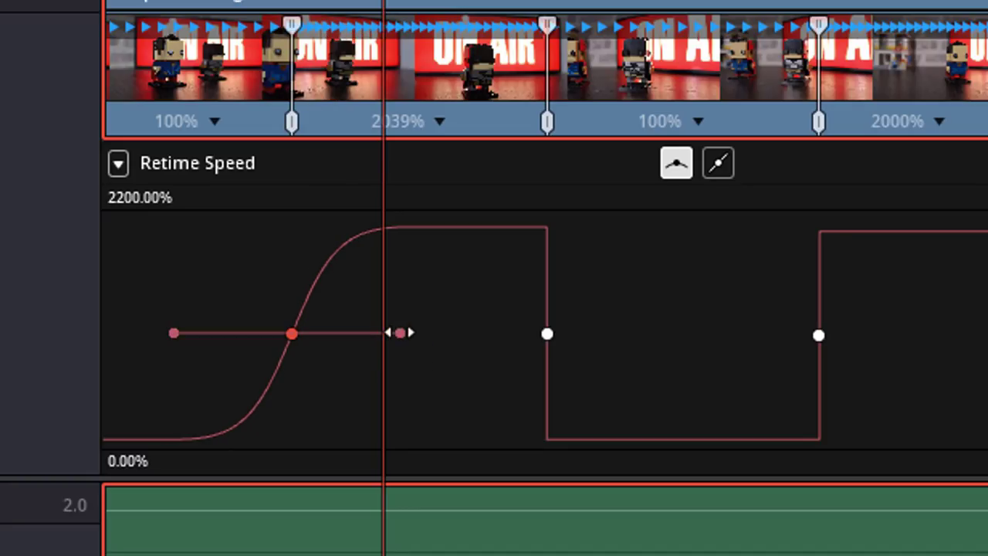
left_click_drag(400, 332, 461, 325)
left_click(546, 334)
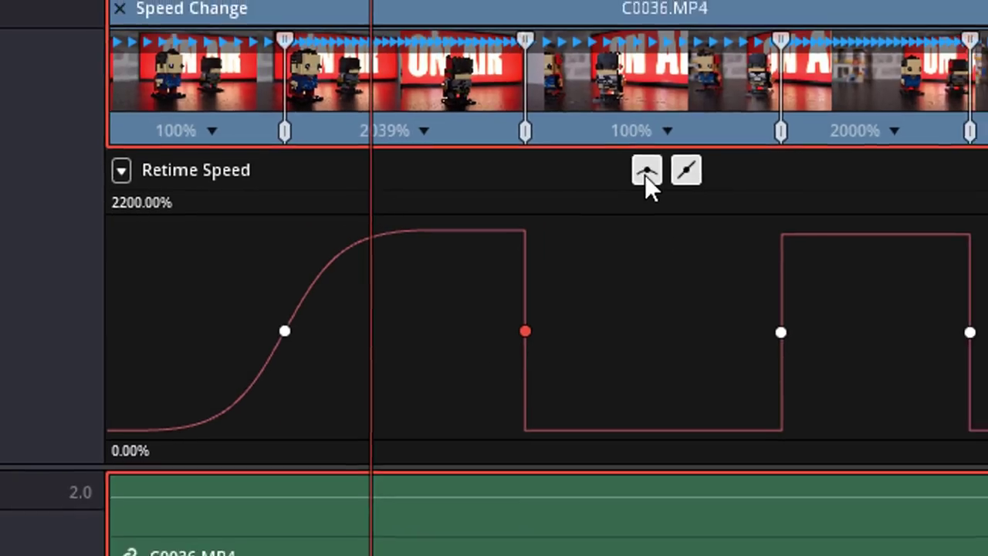
left_click(676, 163)
- Smooth the second fast section's starting keyframe, then play the ramp from near the clip start
left_click(609, 317)
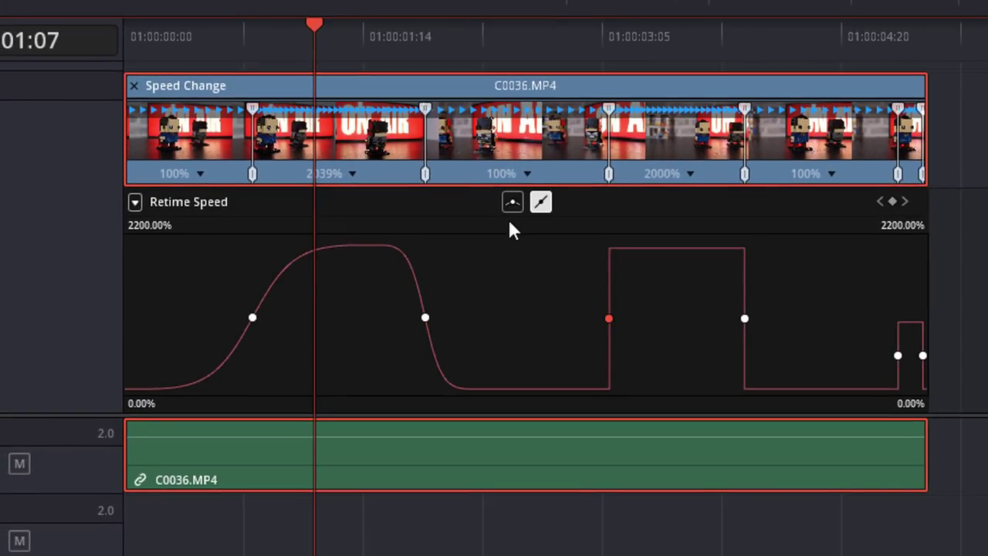
left_click(512, 201)
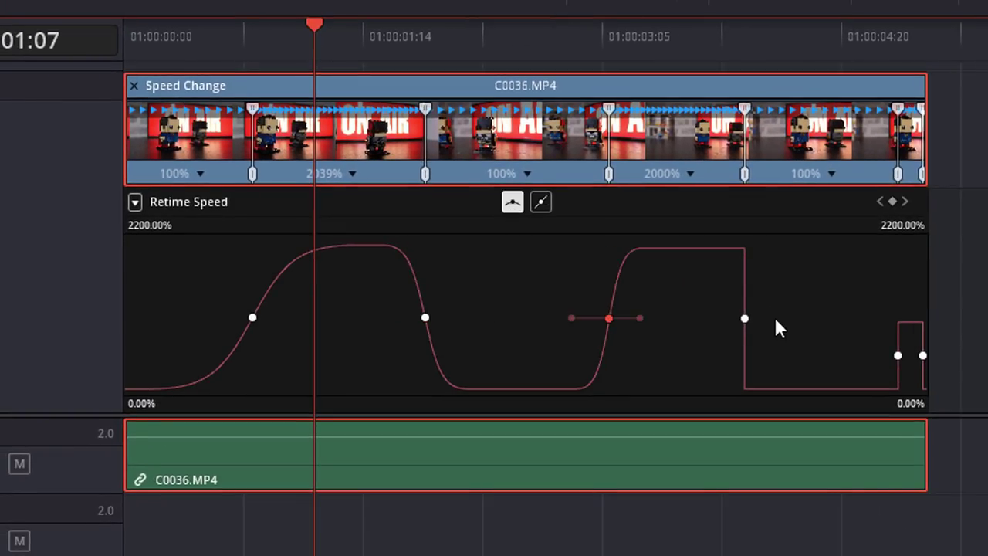
left_click(609, 317)
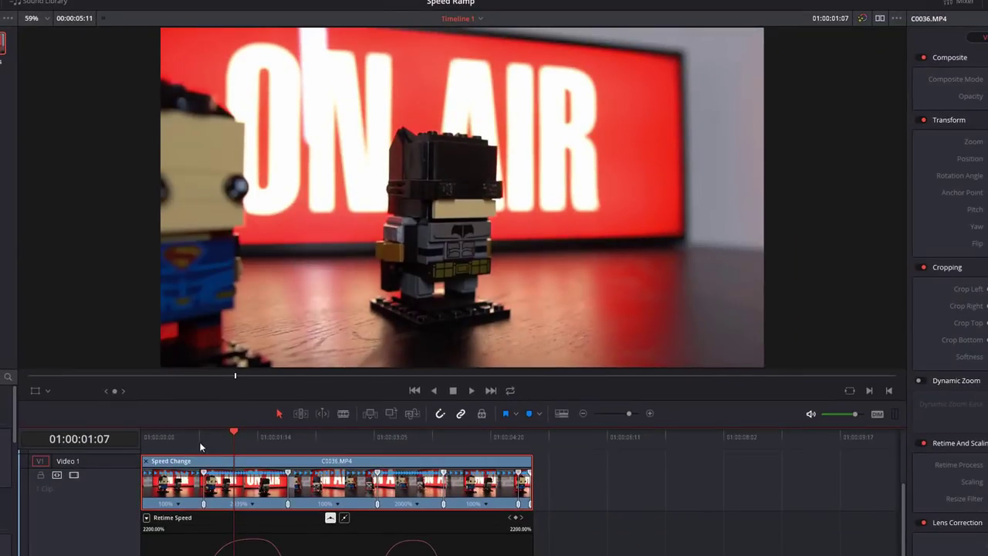
left_click_drag(199, 441, 171, 442)
key("space")
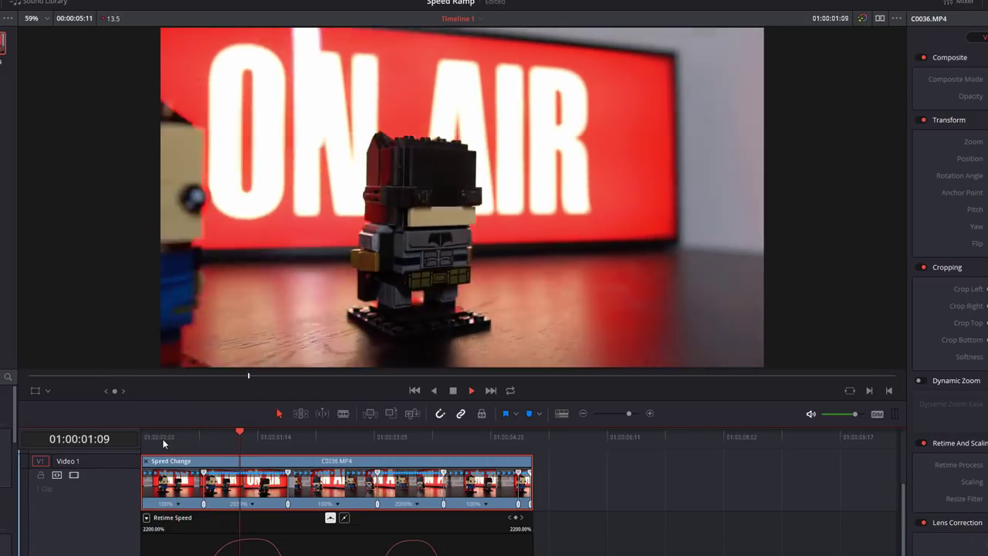